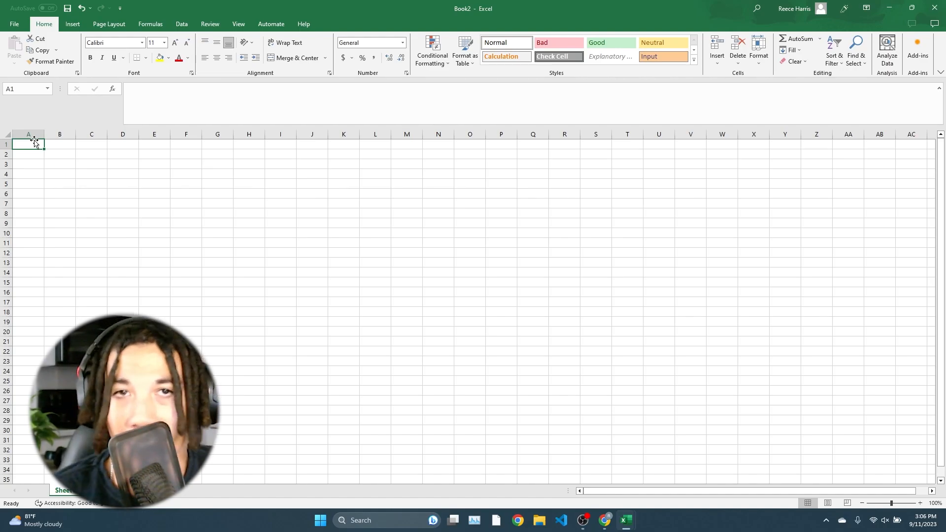
- Enter the column headers Media, Users(b) and Worth (b) in cells A1 to C1
double_click(24, 145)
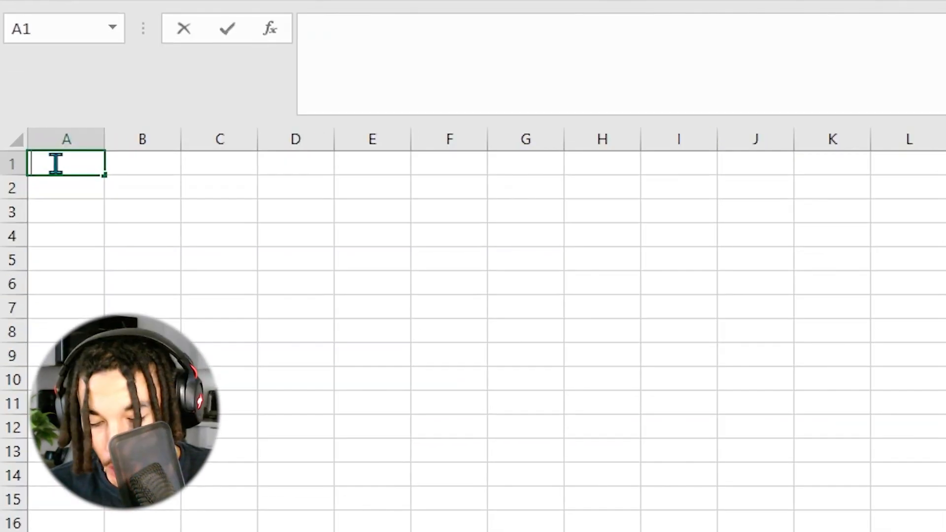
text(Media)
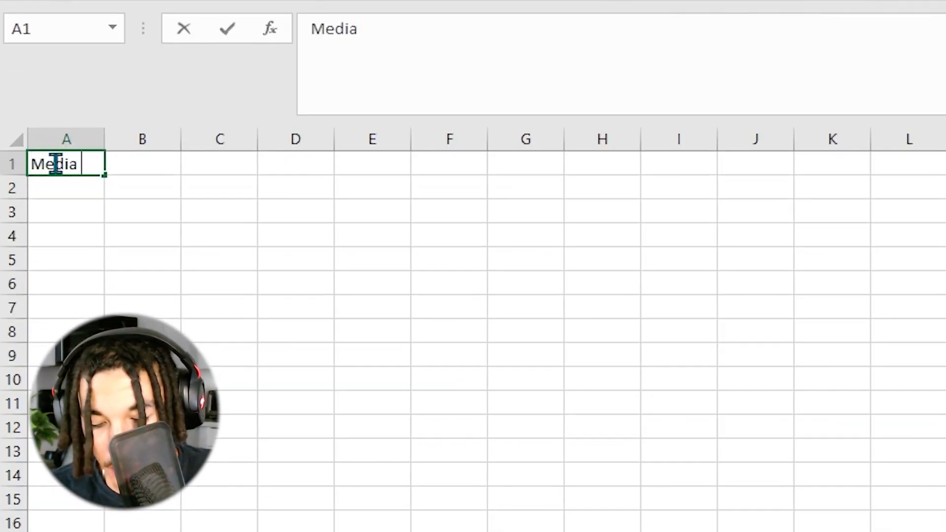
key(Tab)
text(Users)
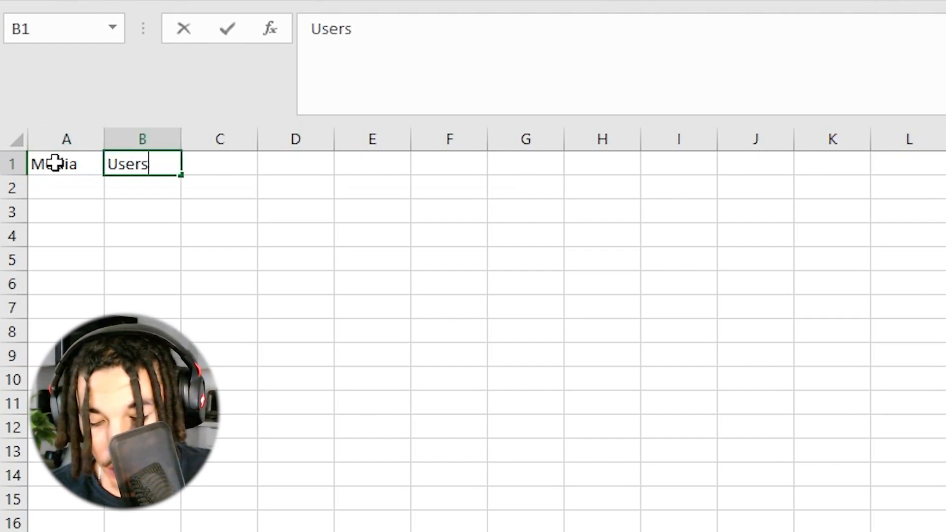
text((b))
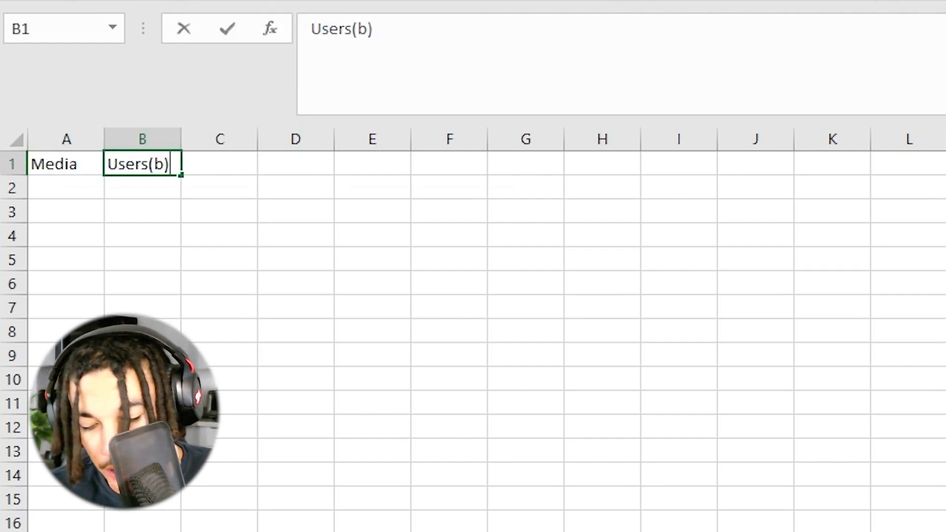
key(Tab)
text(W)
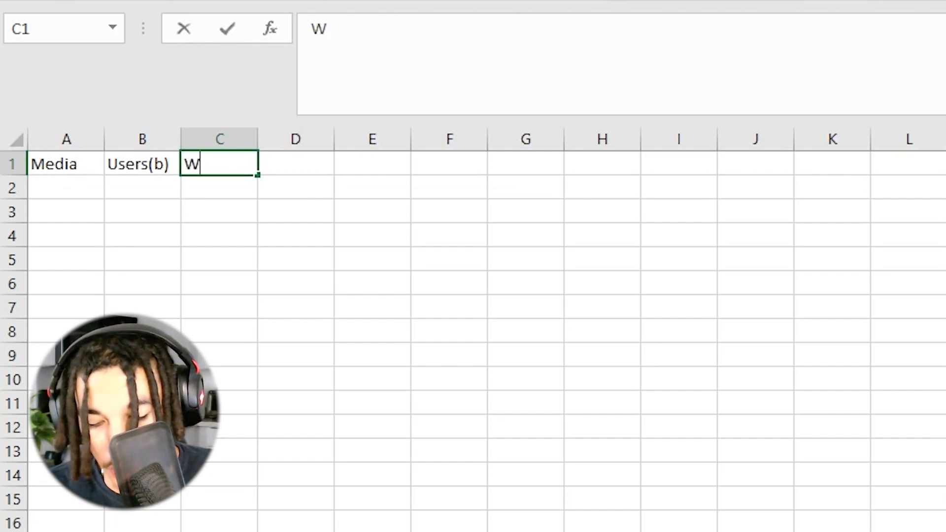
text(orth (b))
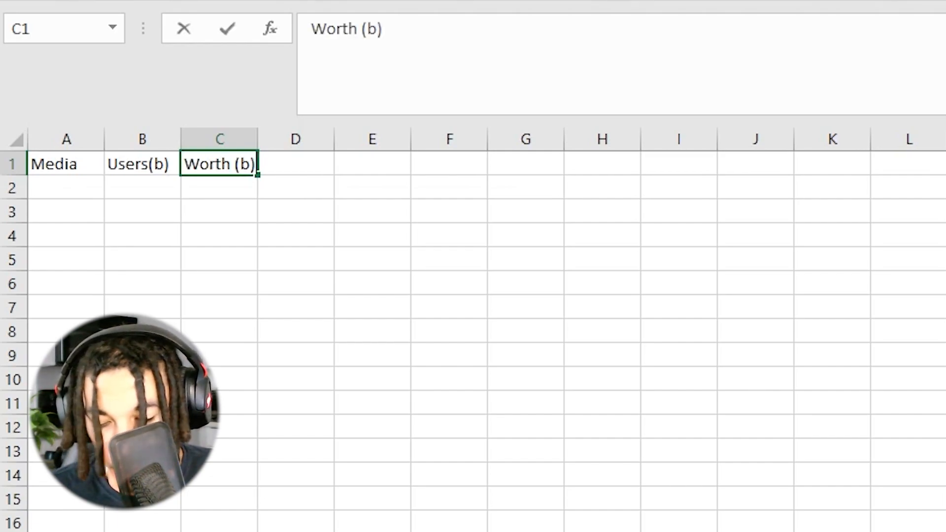
- Change the header in C1 to Worth ($b) and auto-fit the width of column C
key(shift+Tab)
click(231, 168)
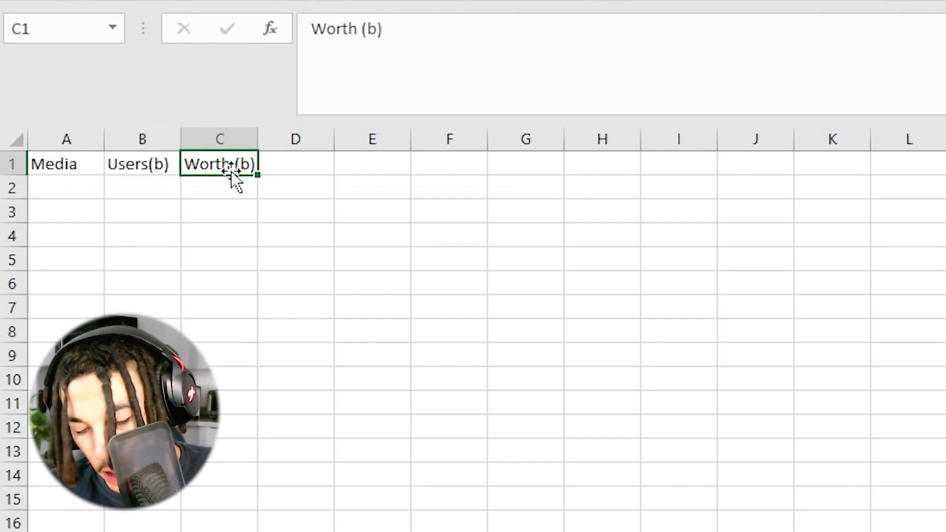
double_click(240, 164)
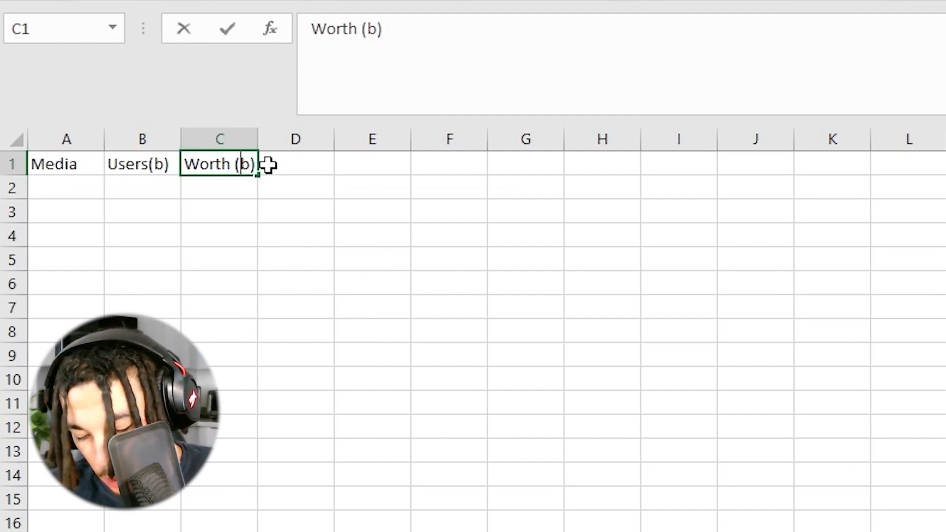
text($)
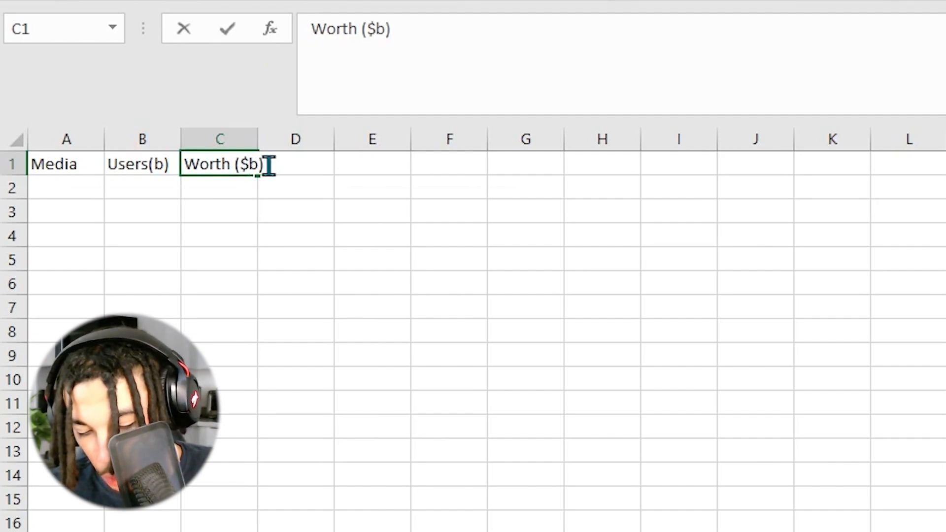
key(Return)
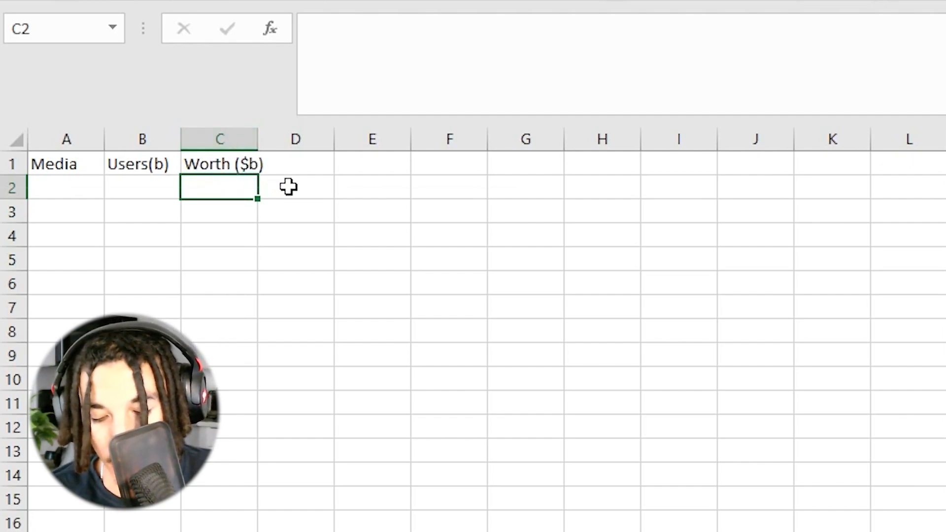
double_click(258, 140)
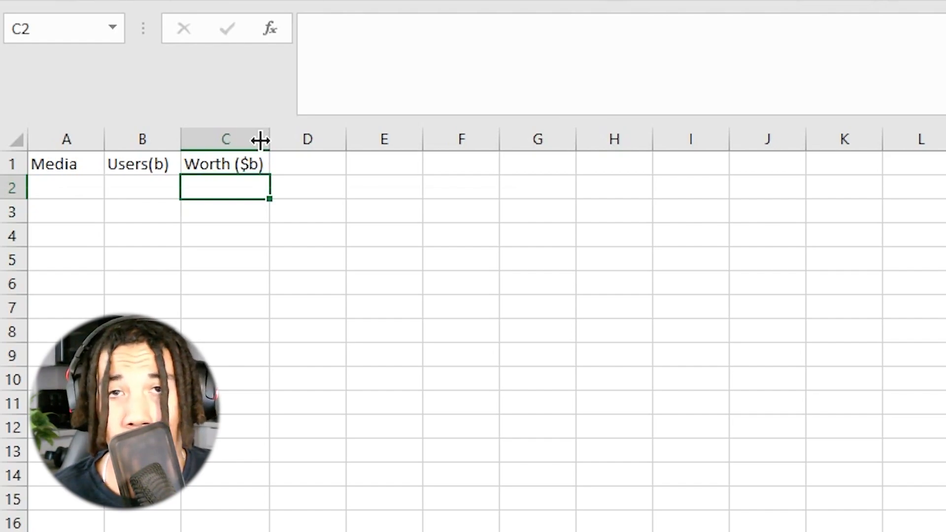
- Fill row 2 with Tiktok, 1.68 and 75, and row 3 with Facebook, 3 and 766
double_click(66, 189)
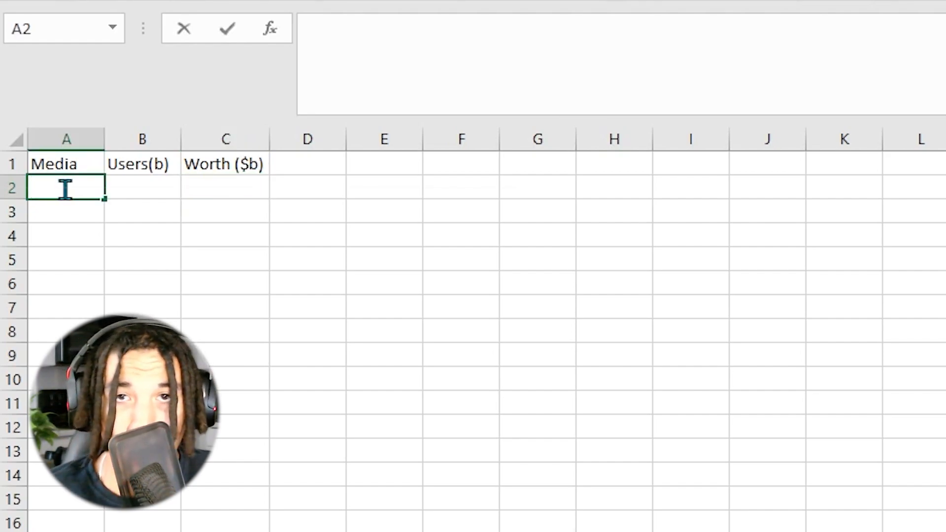
text(Tiktok)
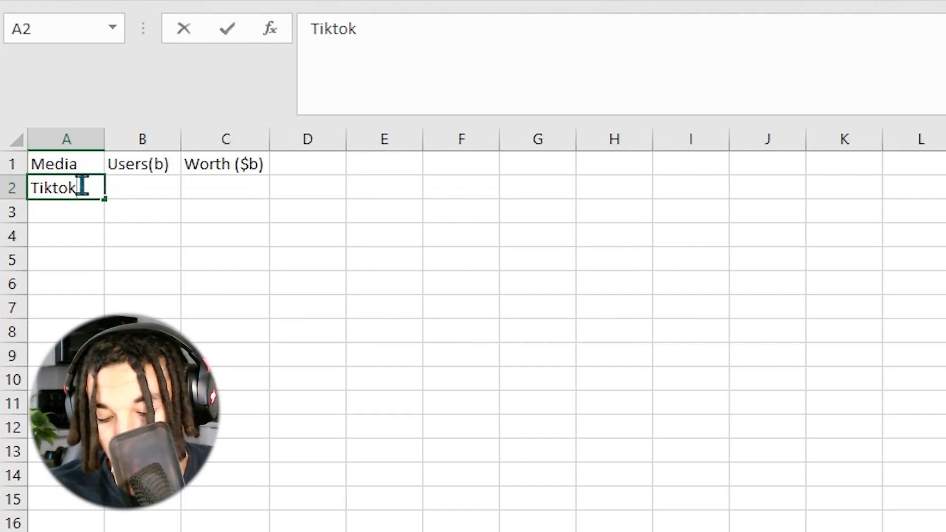
key(Tab)
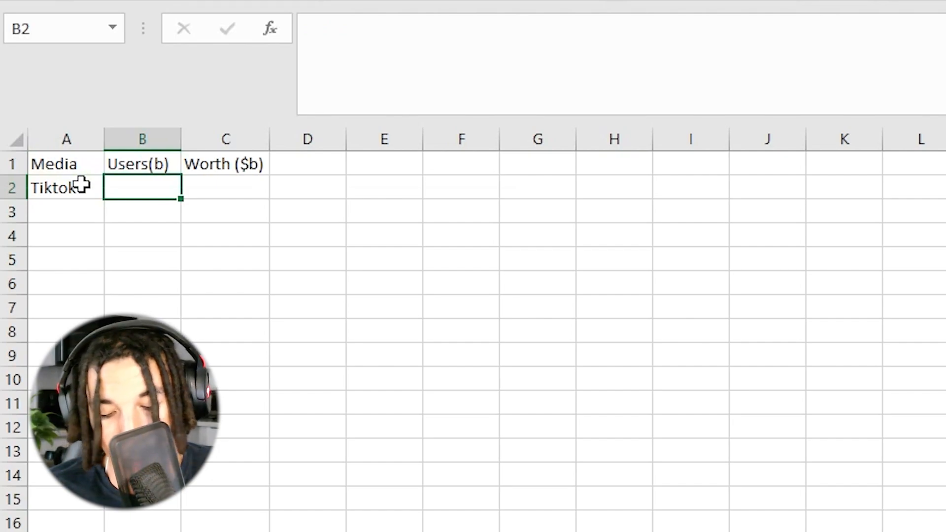
text(1.68)
key(Tab)
text(75)
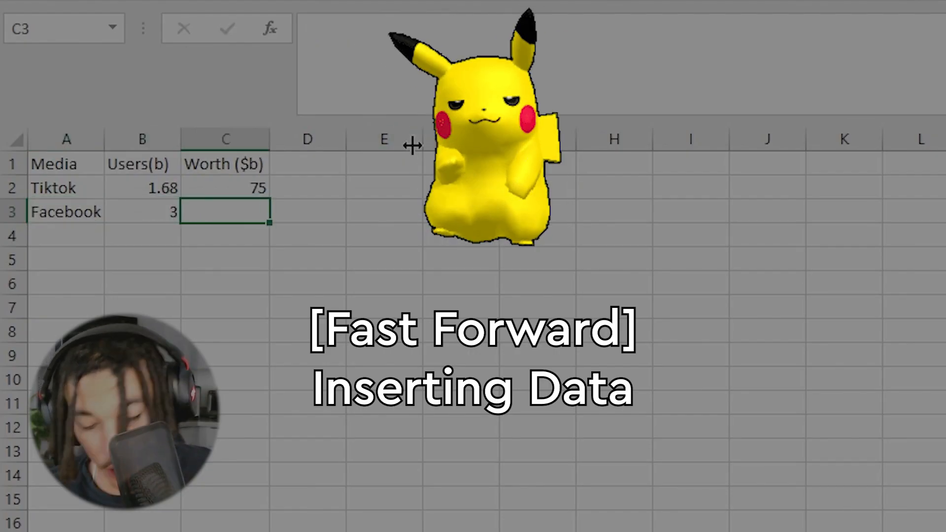
text(766)
key(Tab)
- Fill row 4 with Instagram, 2.35 users and a worth of 102
double_click(80, 240)
text(Instagram)
key(Tab)
text(2.35)
key(Tab)
text(102)
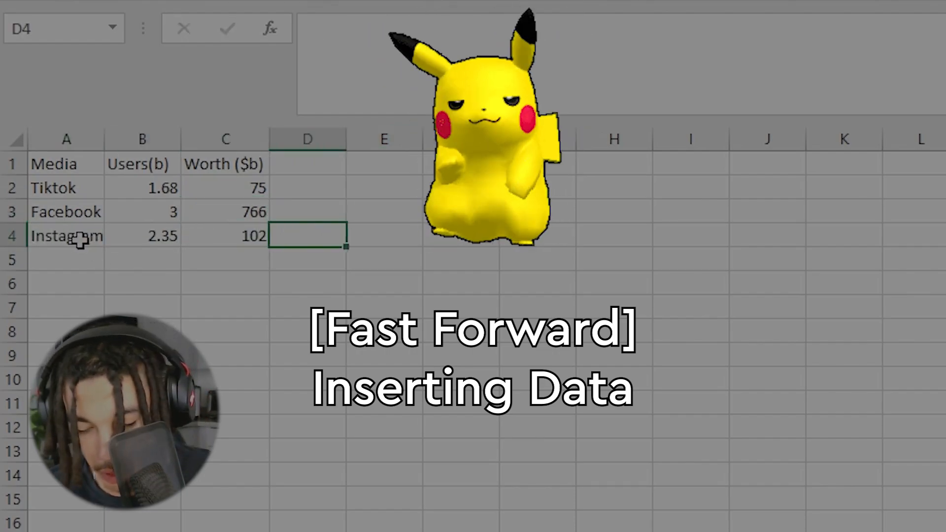
- Fill row 5 with Twitter, 0.4 and 4, and row 6 with Pinterest, 0.4 and 18.46
key(Tab)
text(0.4)
key(Tab)
text(4)
key(Return)
text(Pinterest)
key(Tab)
text(0.4	1)
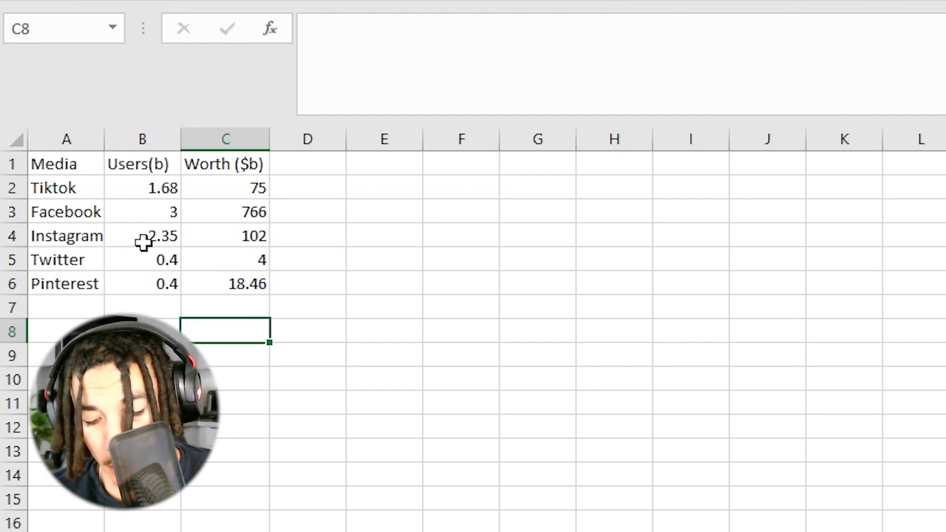
- Apply the comma number style to the entire Users(b) column
click(141, 189)
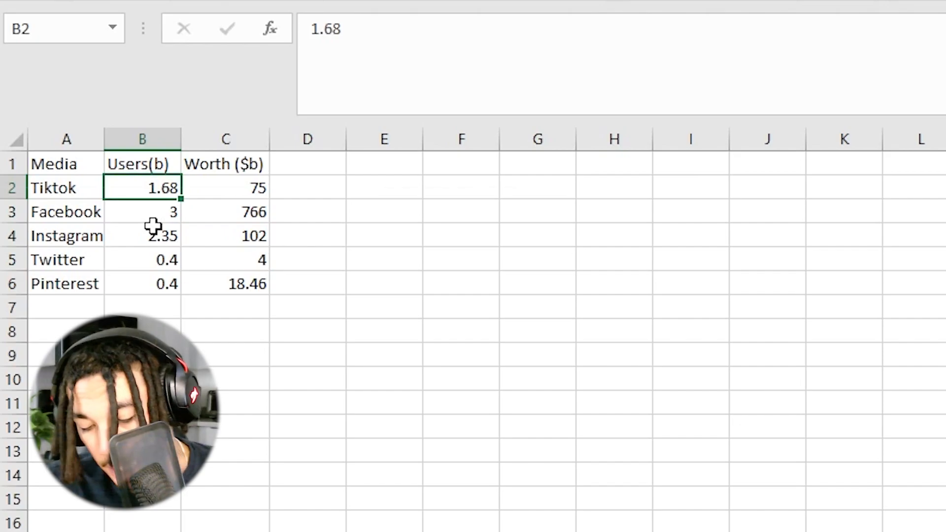
key(ctrl+space)
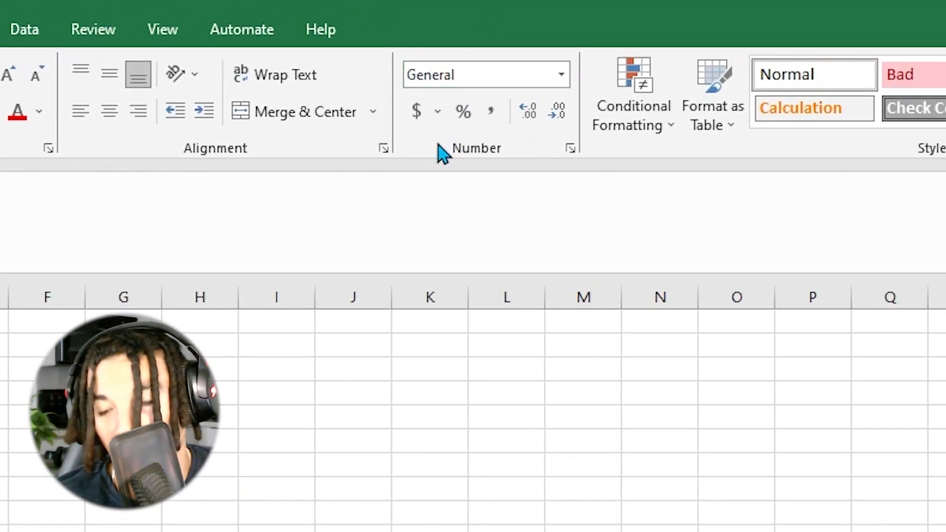
click(495, 118)
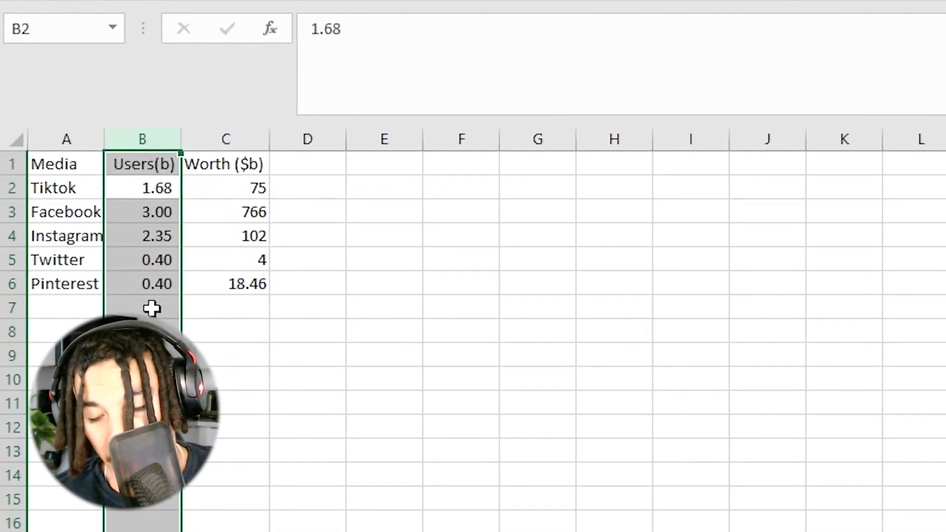
- Repeat the comma number style on the entire Worth ($b) column
click(226, 193)
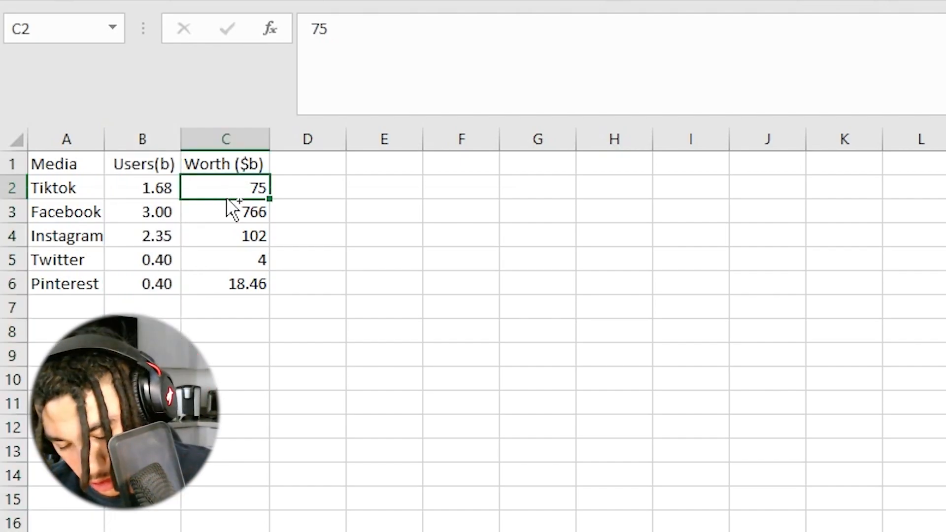
key(ctrl+space)
key(F4)
click(284, 225)
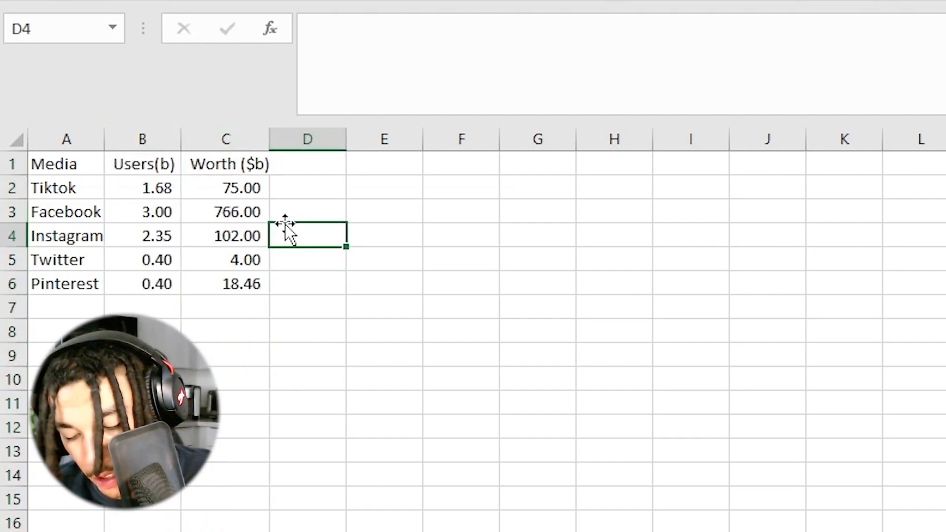
click(166, 236)
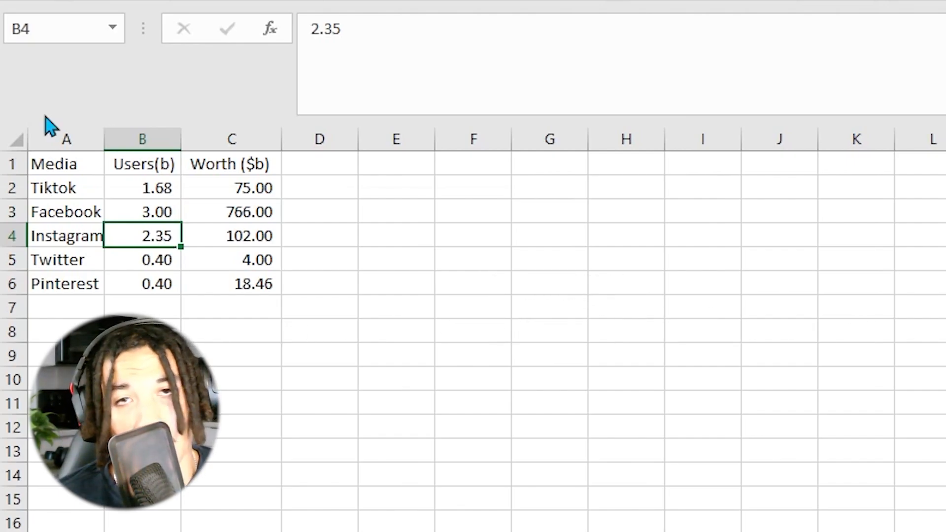
- Insert a new column before the Media column and give it the header ID
right_click(30, 144)
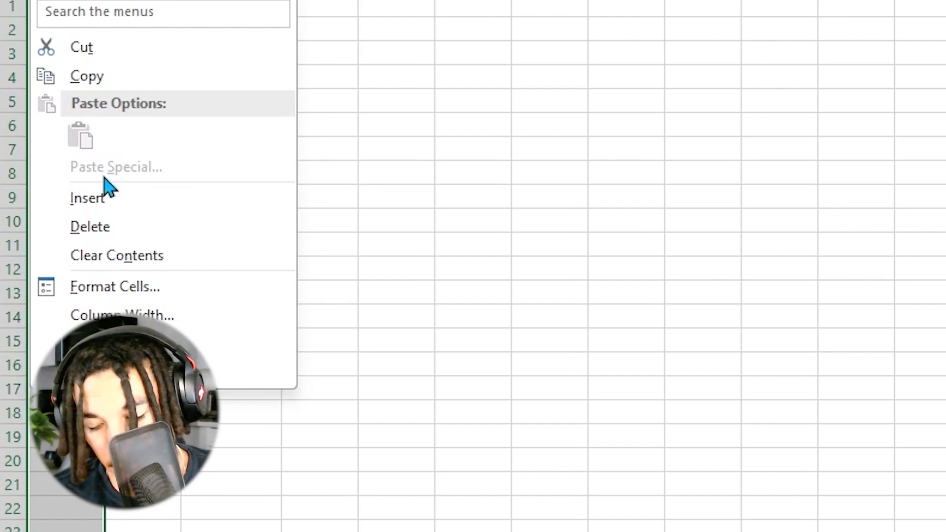
click(102, 353)
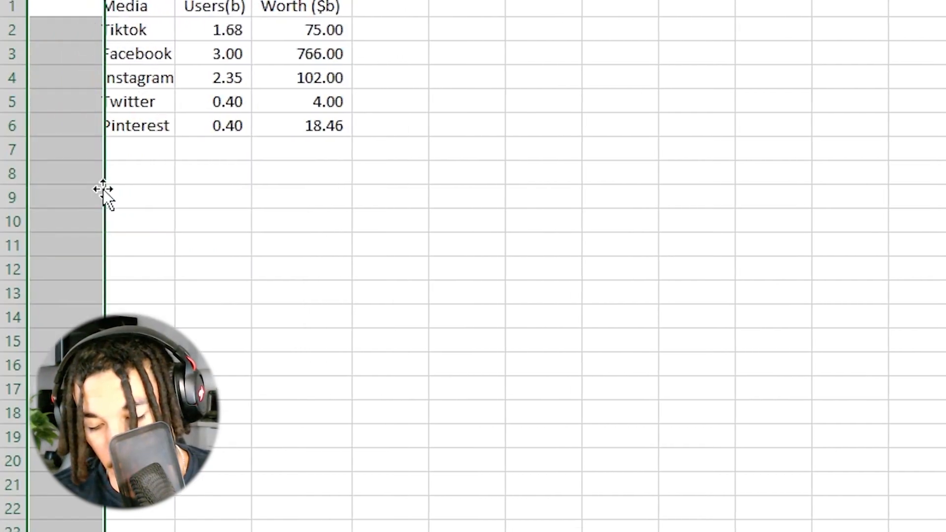
text(ID)
key(Return)
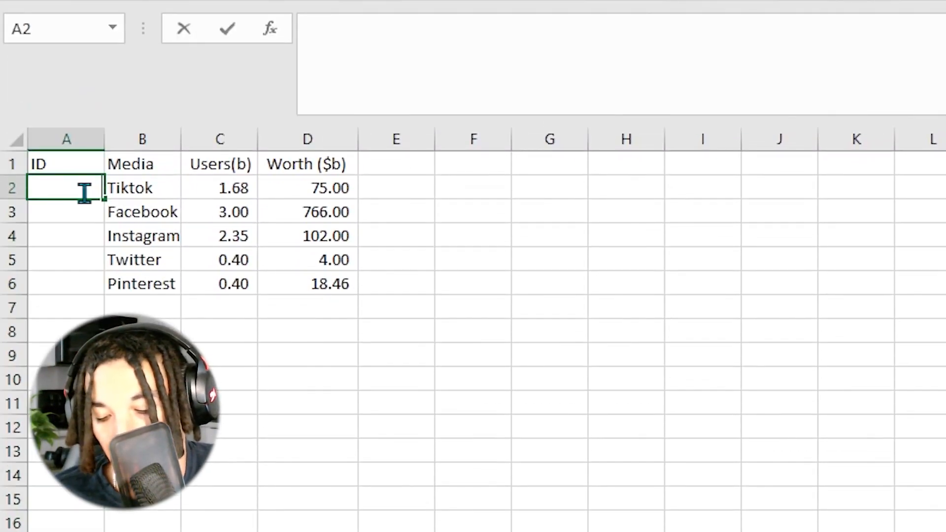
text(1)
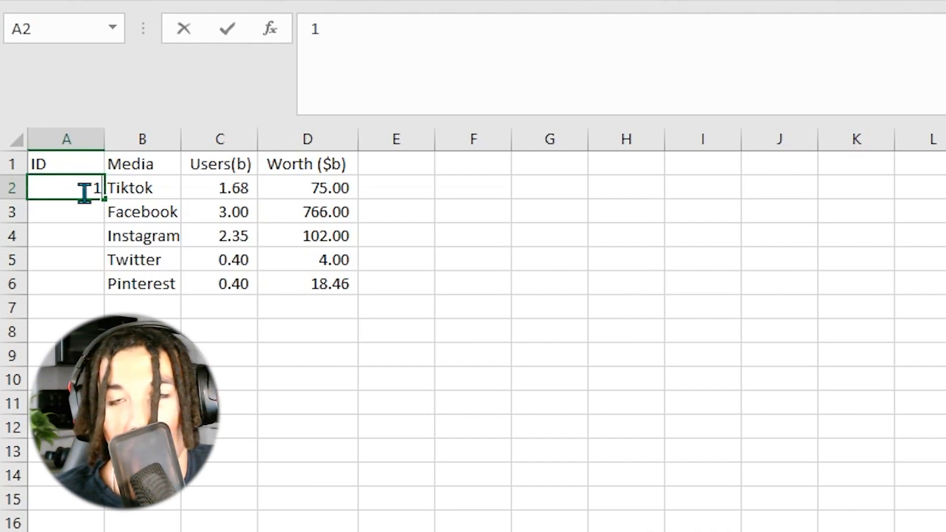
key(BackSpace)
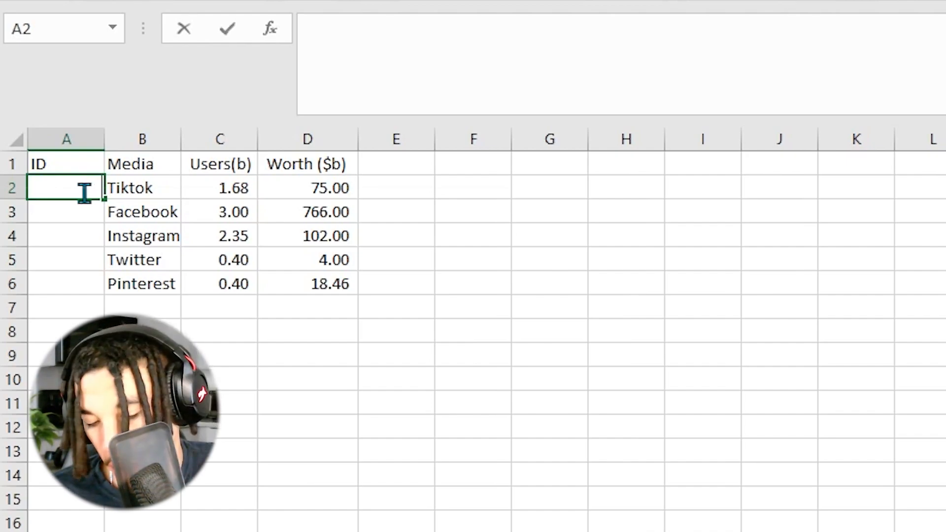
text(2)
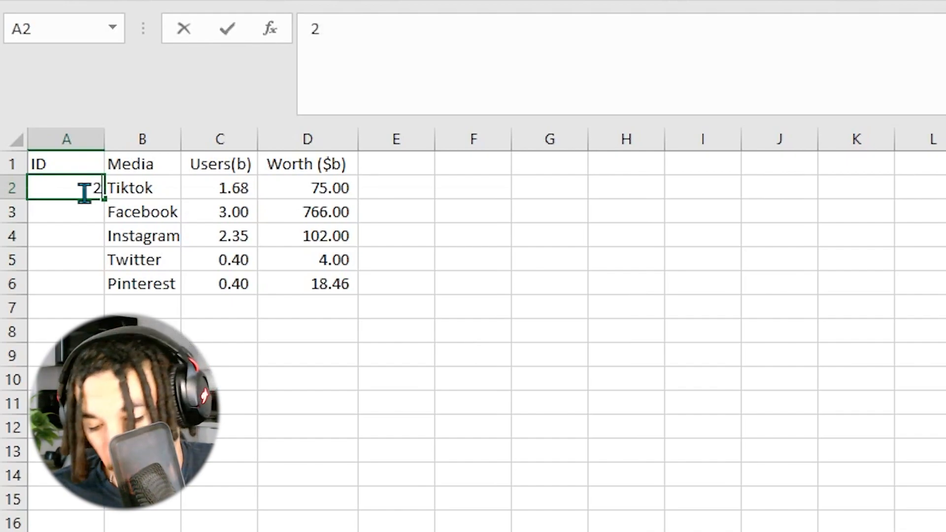
key(Return)
text(4)
key(BackSpace)
click(83, 192)
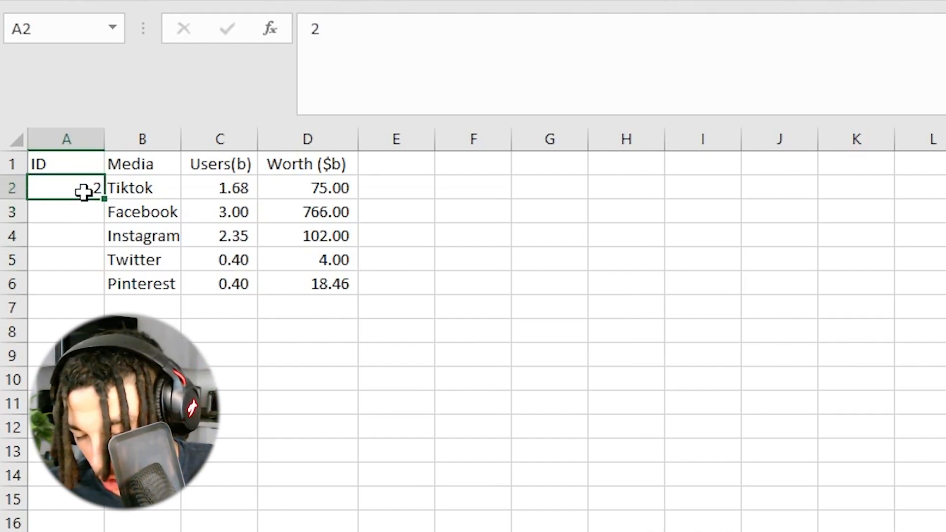
key(BackSpace)
- Enter 1 in A2 and 2 in A3, and extend the number series down to A6
text(1)
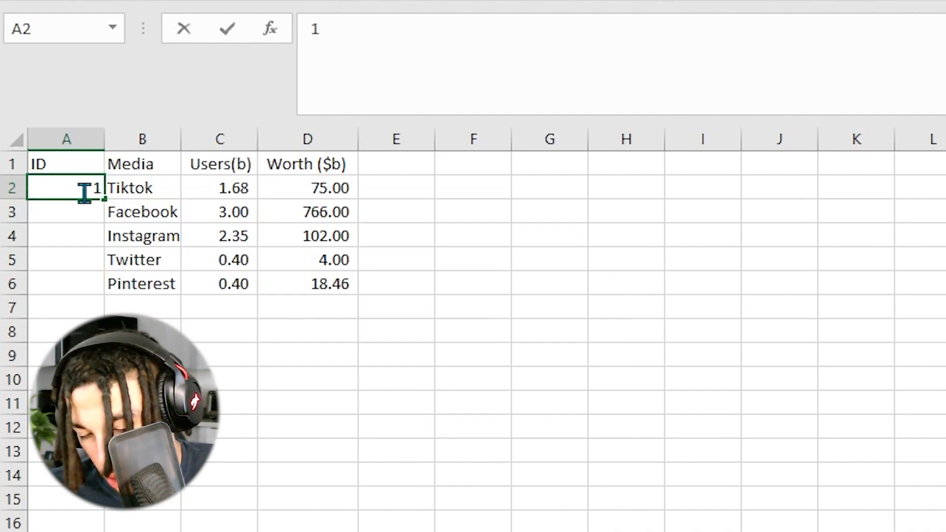
key(Return)
text(2)
click(85, 191)
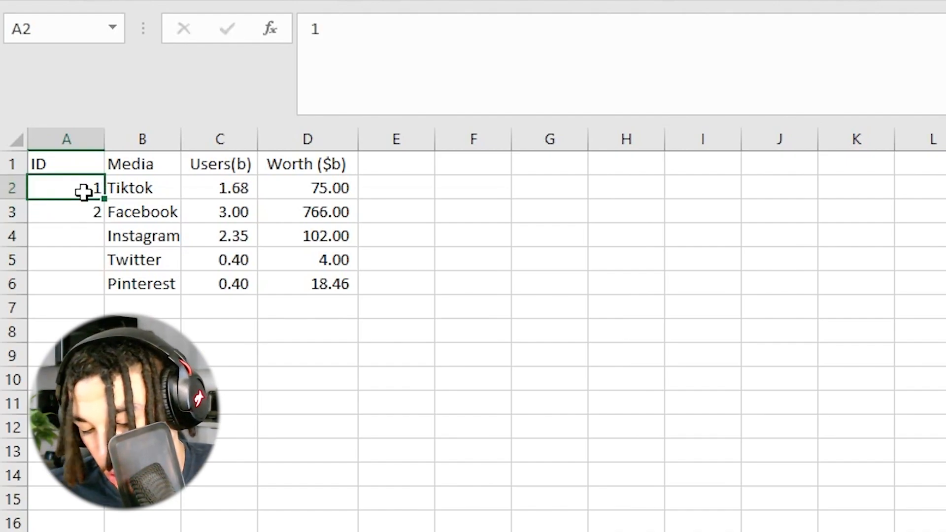
mouse_move(75, 194)
mouse_down()
mouse_move(114, 207)
mouse_move(101, 241)
mouse_move(104, 226)
mouse_up()
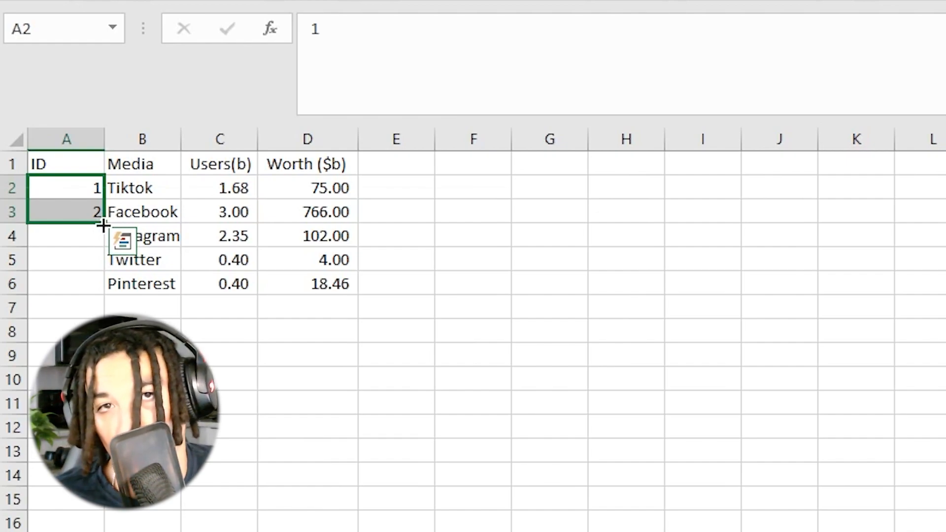
drag(103, 225, 93, 295)
click(230, 329)
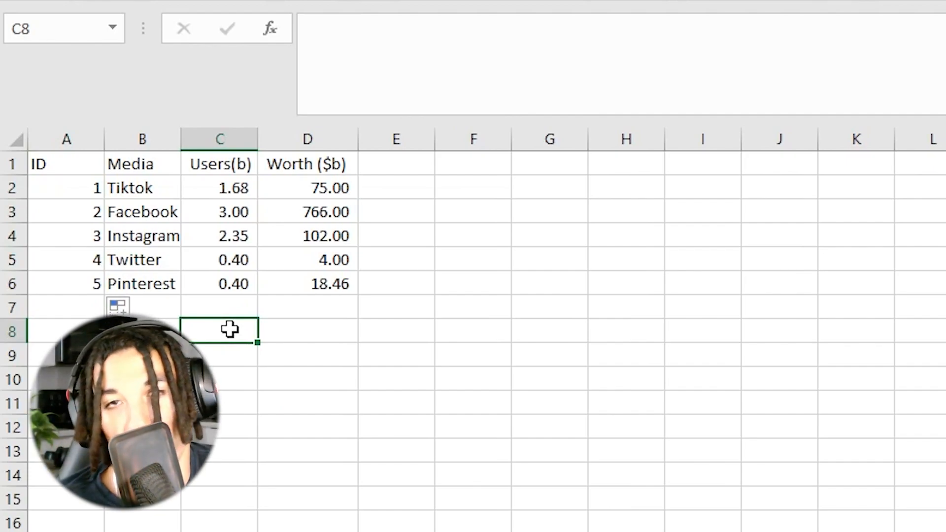
- Center the ID, Media, Users(b) and Worth ($b) headers in row 1
click(19, 38)
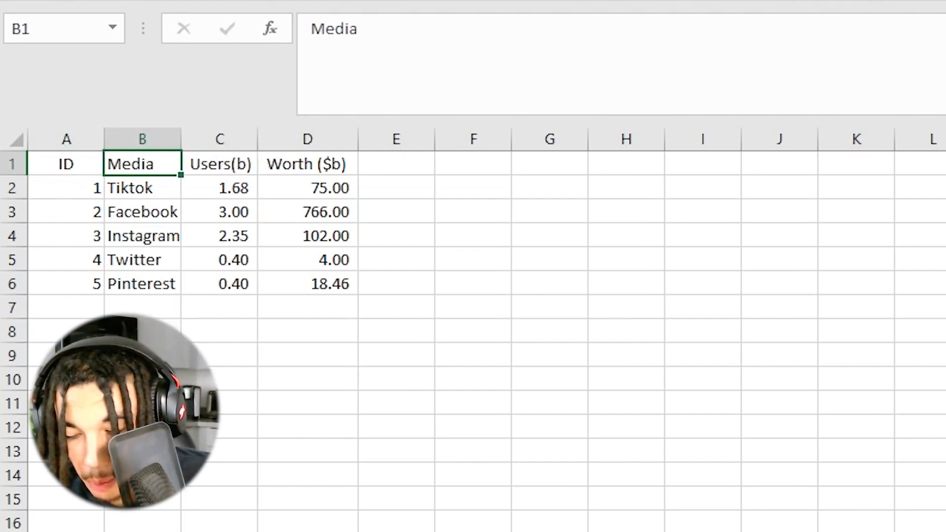
click(432, 120)
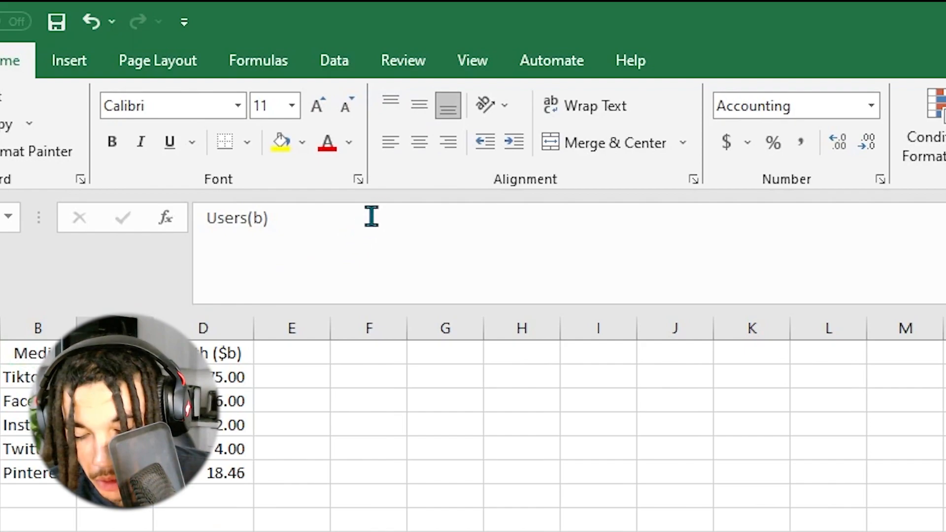
click(432, 120)
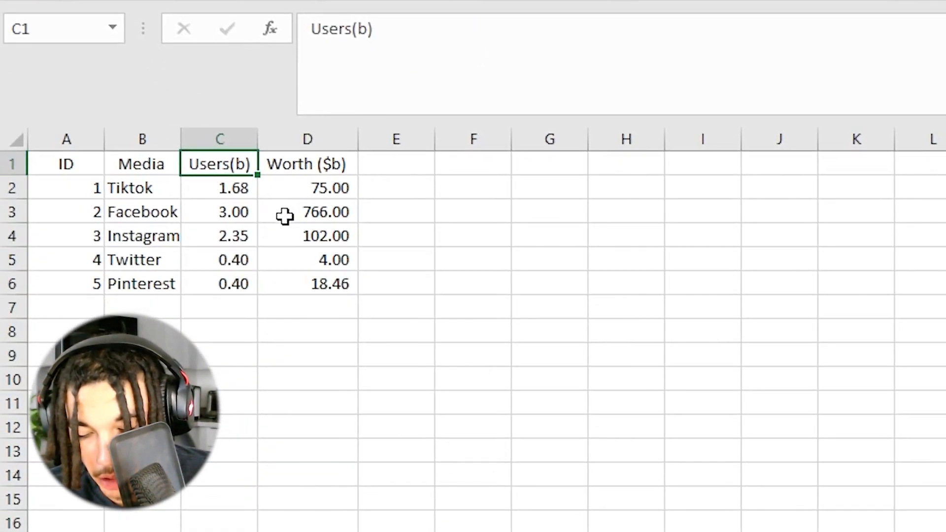
click(312, 162)
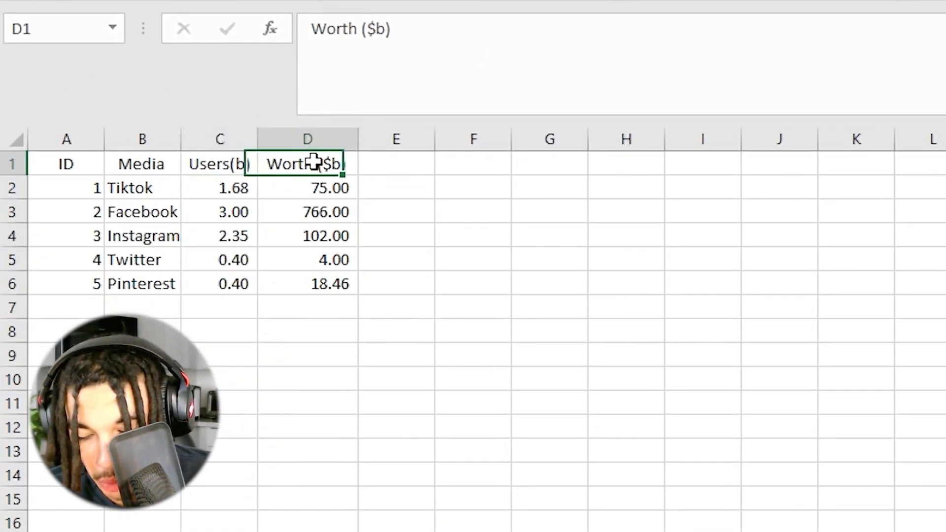
click(321, 287)
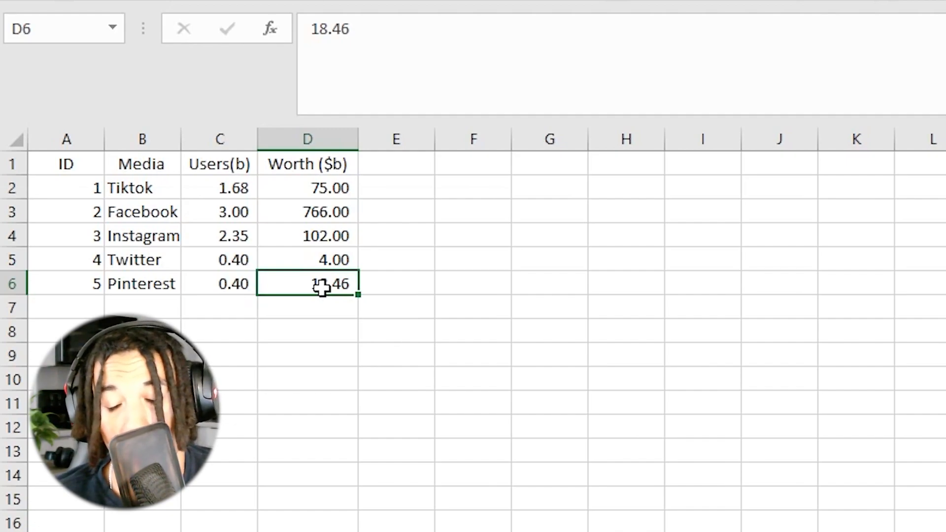
- Format the range A1:D6, including its headers, as a table with the Blue, Table Style Medium 16 style
drag(65, 168, 307, 295)
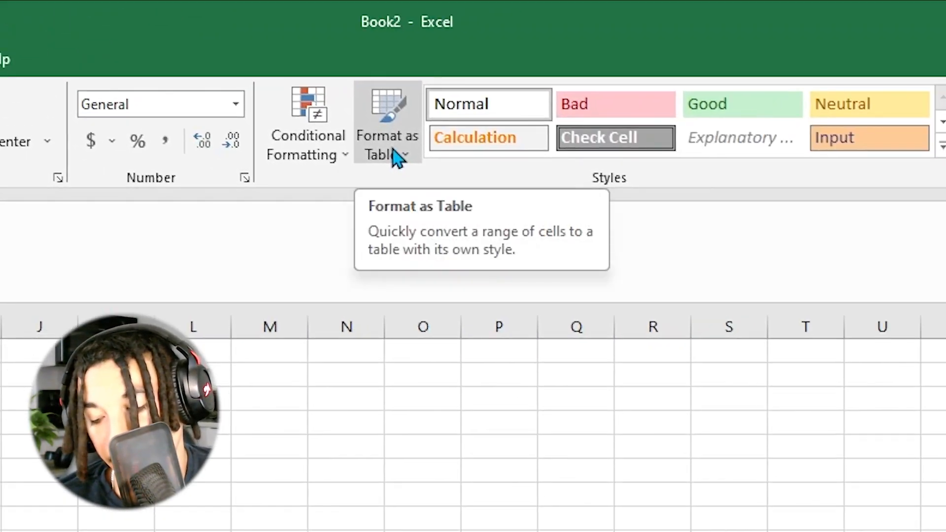
click(396, 156)
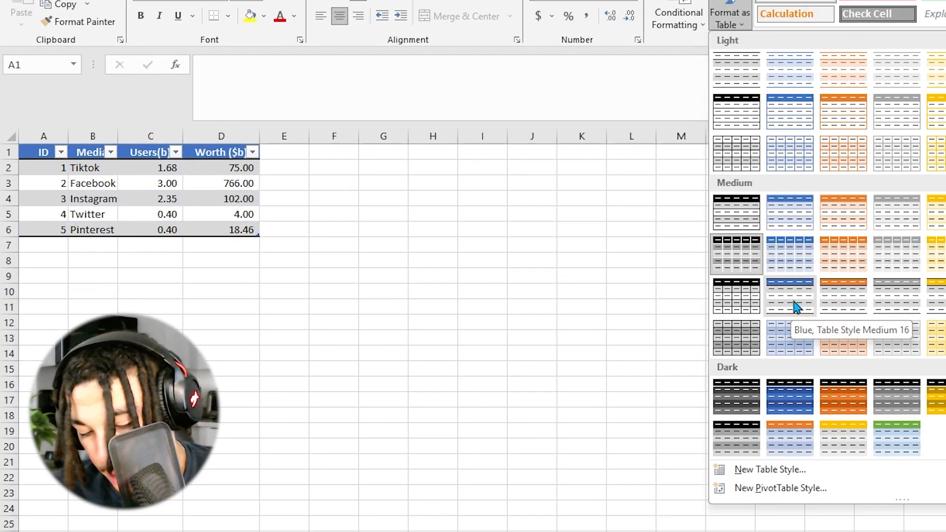
click(797, 306)
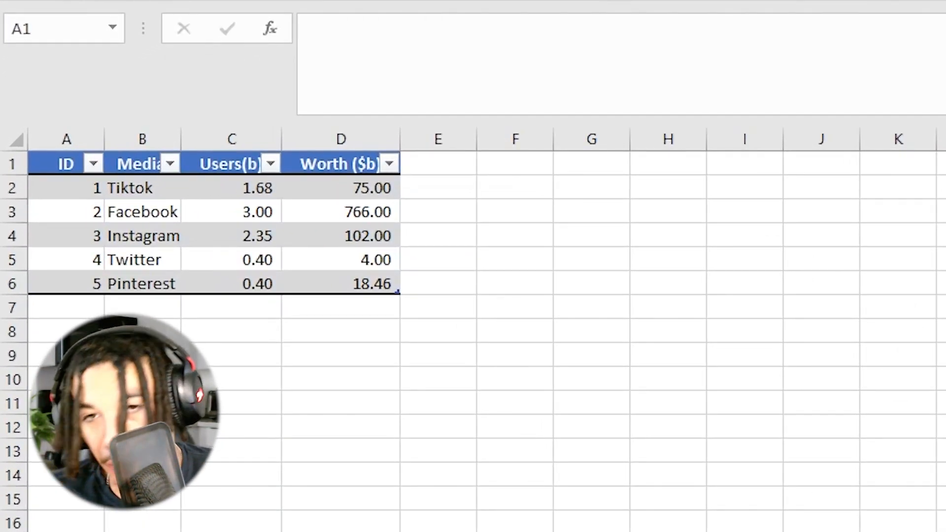
key(ctrl+a)
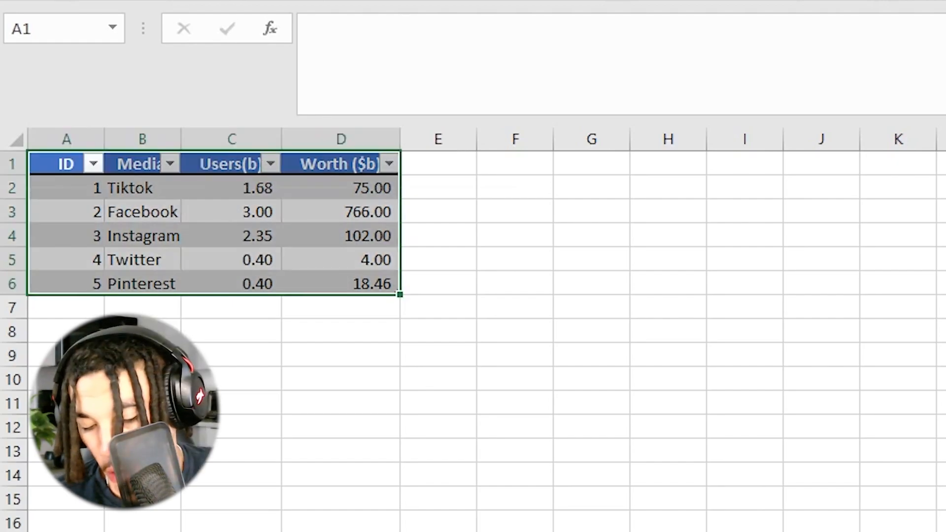
click(523, 352)
click(271, 334)
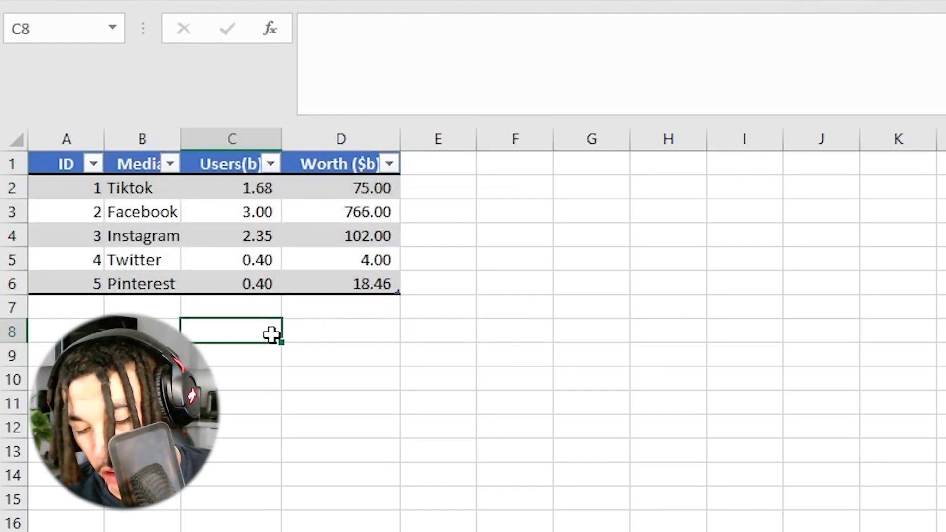
click(276, 236)
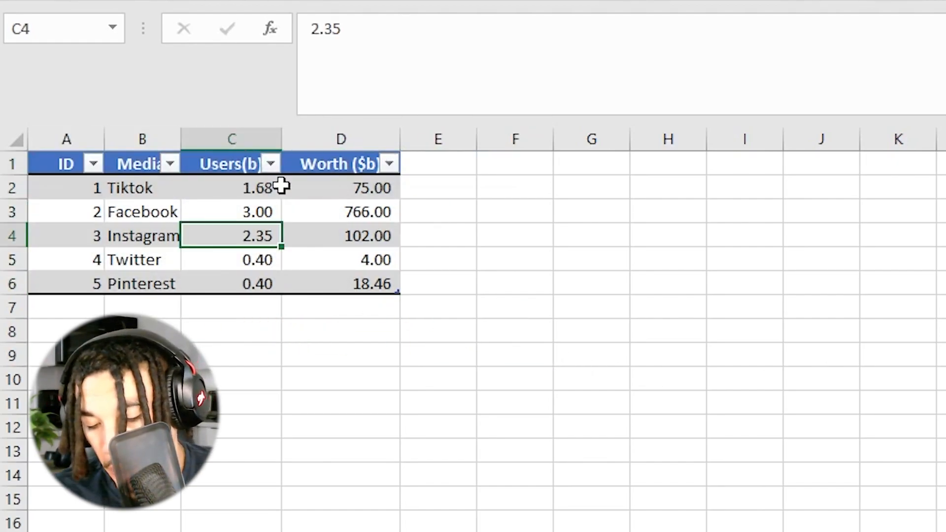
click(176, 195)
click(81, 206)
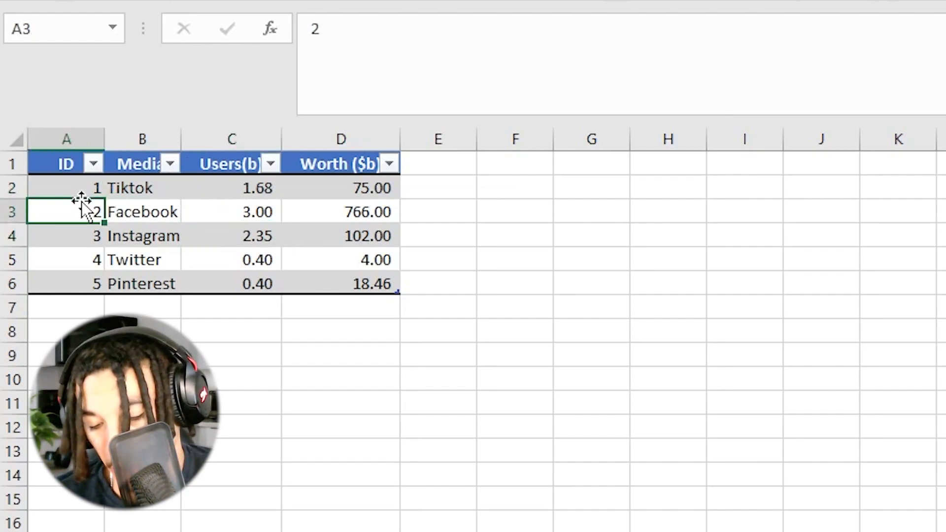
- Preview the Green - Yellow - Red conditional formatting color scale on the whole table
key(ctrl+Home)
key(ctrl+a)
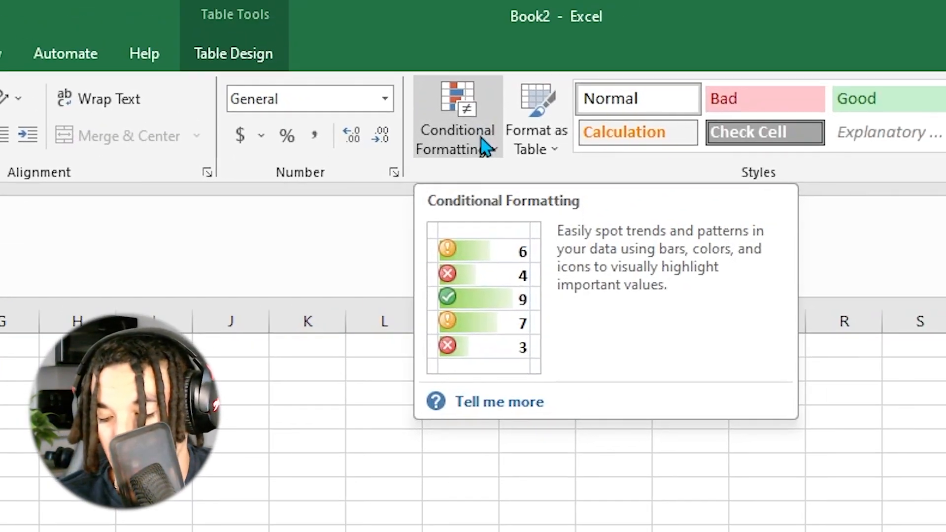
click(484, 147)
mouse_move(478, 277)
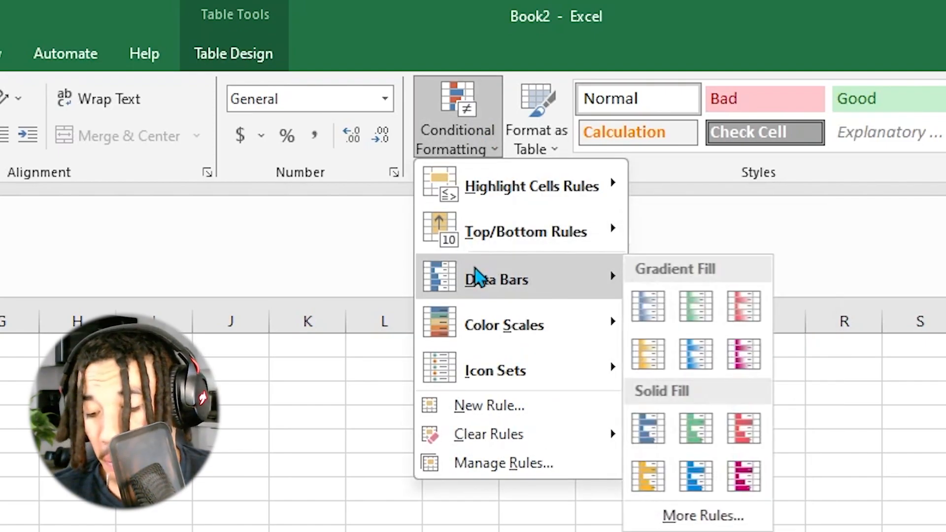
mouse_move(478, 329)
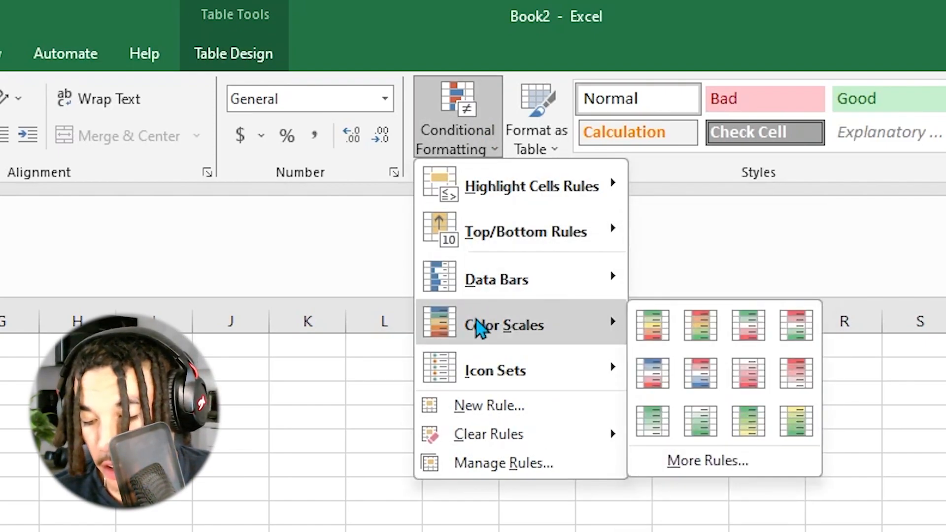
mouse_move(487, 298)
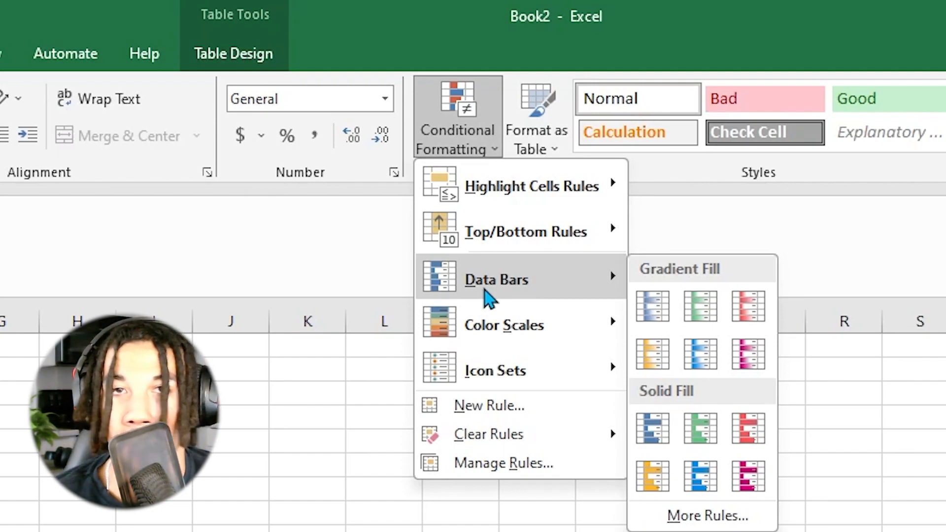
mouse_move(493, 326)
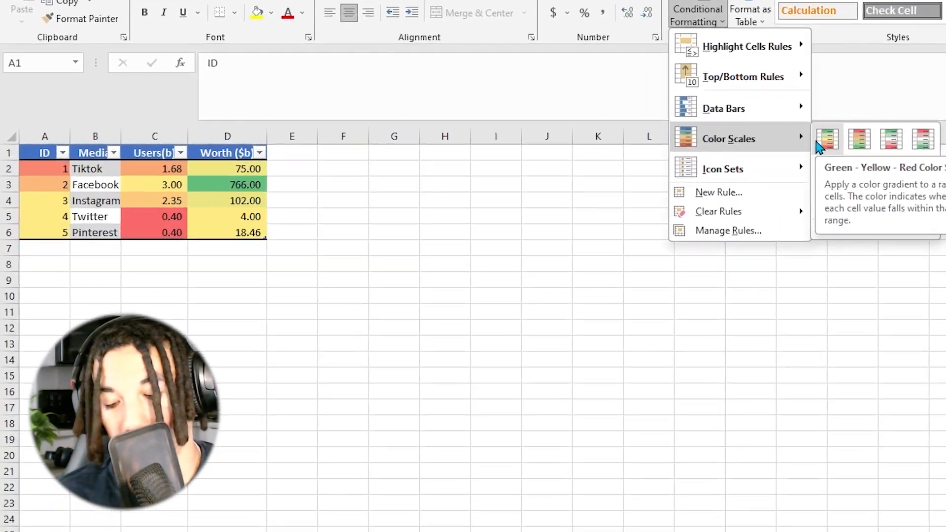
click(508, 139)
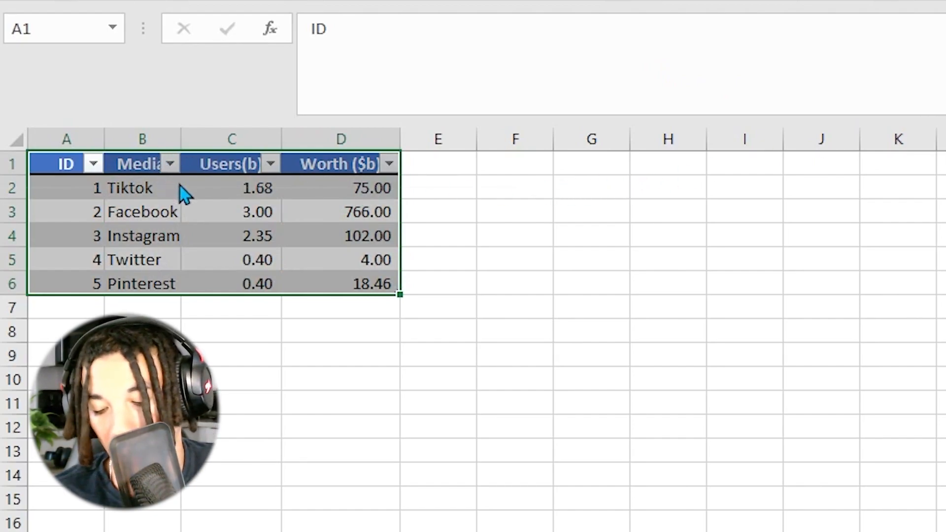
- Apply the Green - Yellow - Red color scale to the Users(b) values only
click(213, 199)
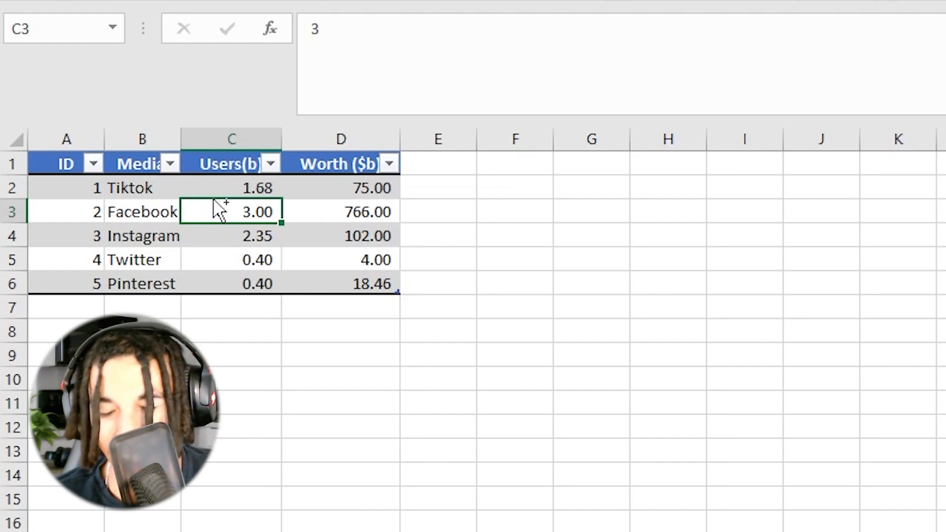
key(ctrl+space)
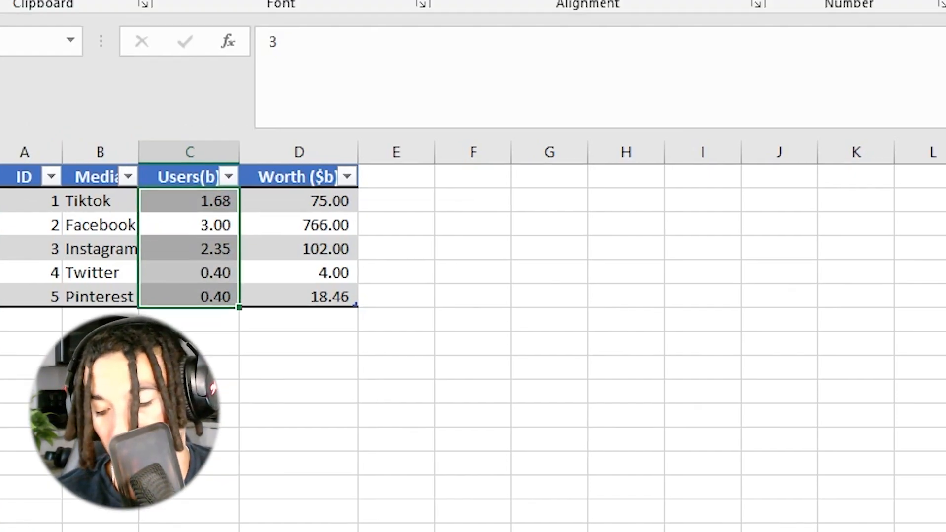
click(460, 147)
mouse_move(512, 327)
click(827, 284)
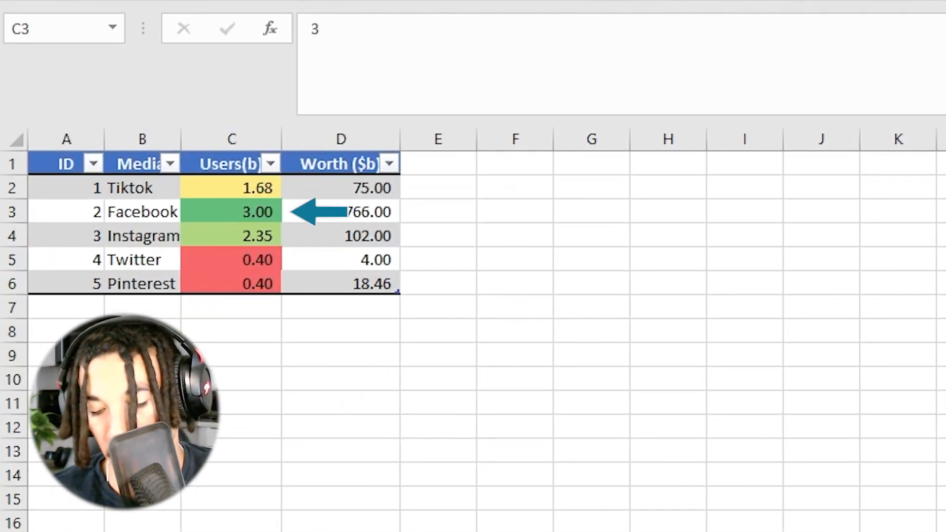
- Apply the same Green - Yellow - Red color scale to the Worth ($b) values
click(323, 205)
click(327, 190)
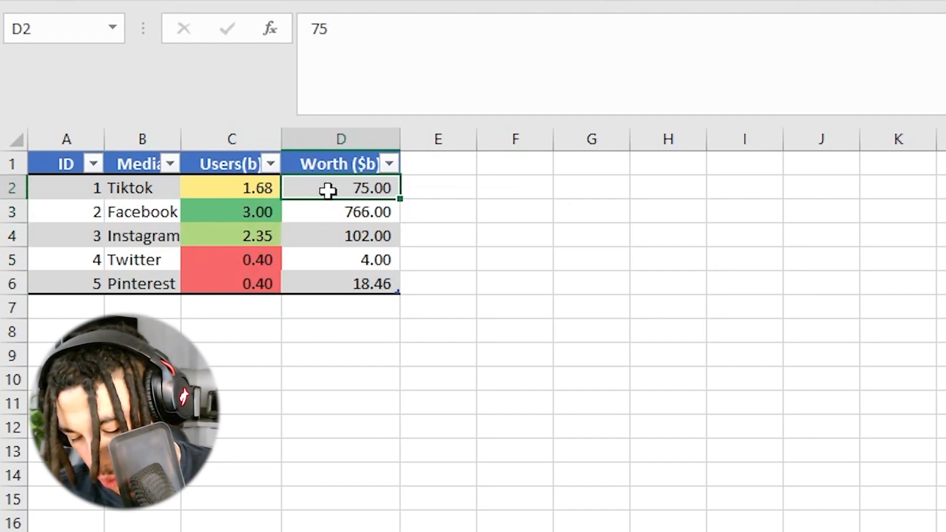
click(67, 195)
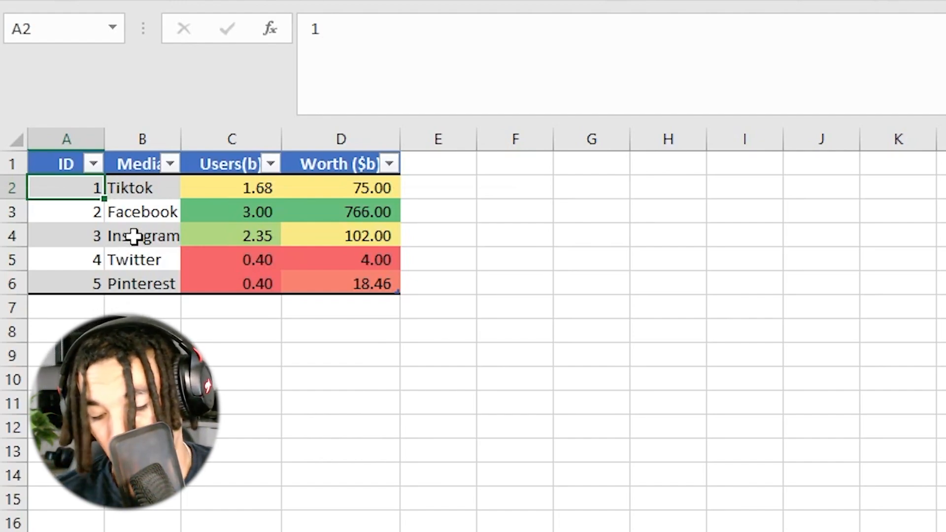
click(422, 219)
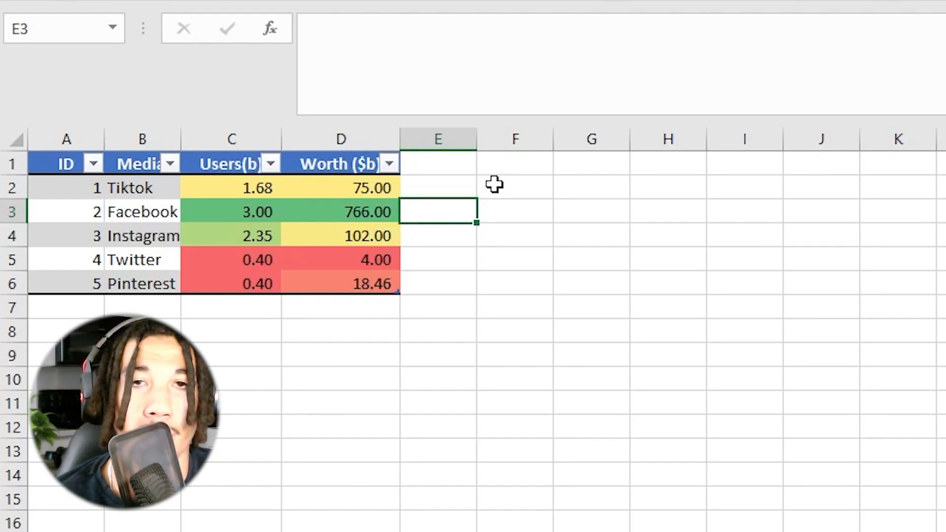
- Insert a Clustered Column - Line on Secondary Axis combo chart of the table data and title it Top Social Media Platforms
click(268, 237)
key(ctrl+a)
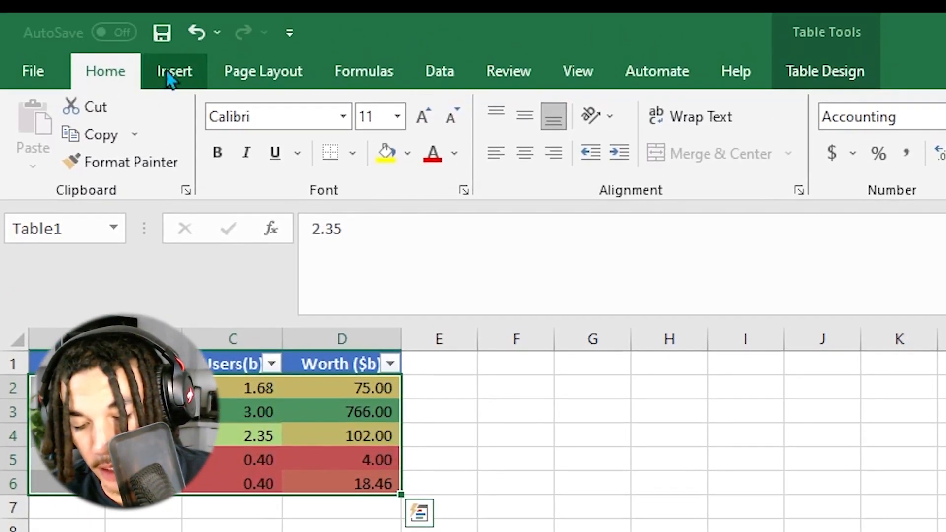
click(169, 74)
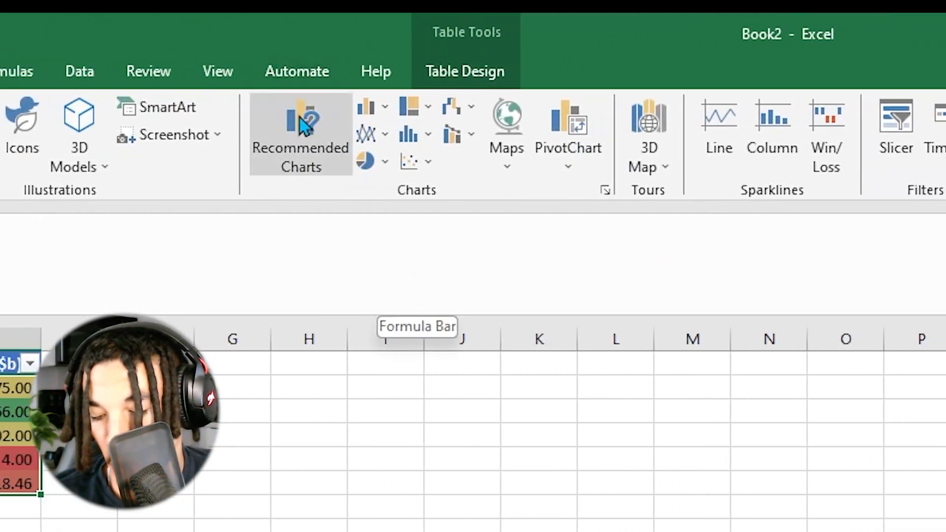
click(379, 107)
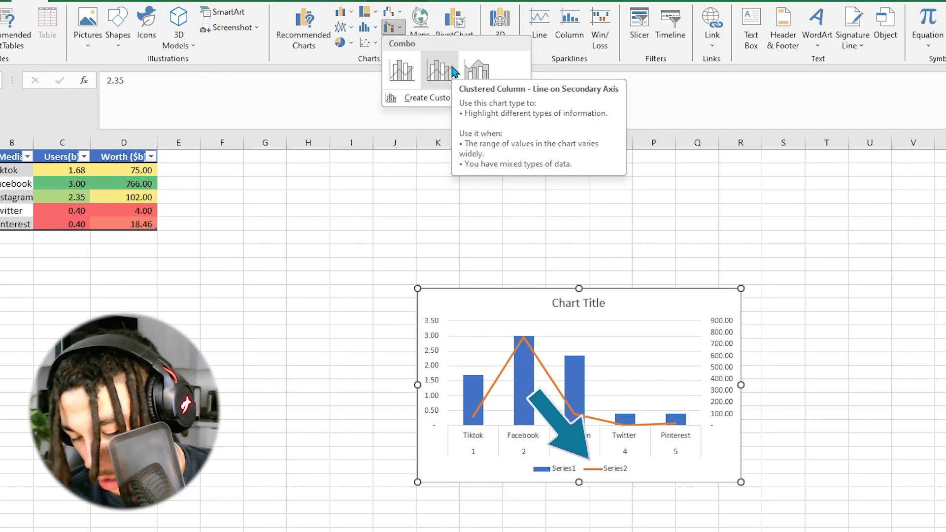
click(452, 67)
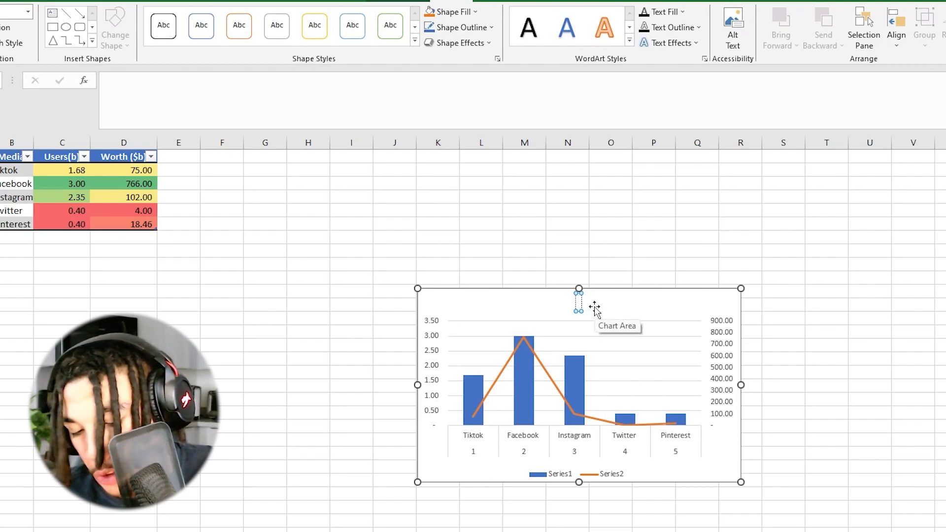
text(Top Social Medi)
text(a Platforms)
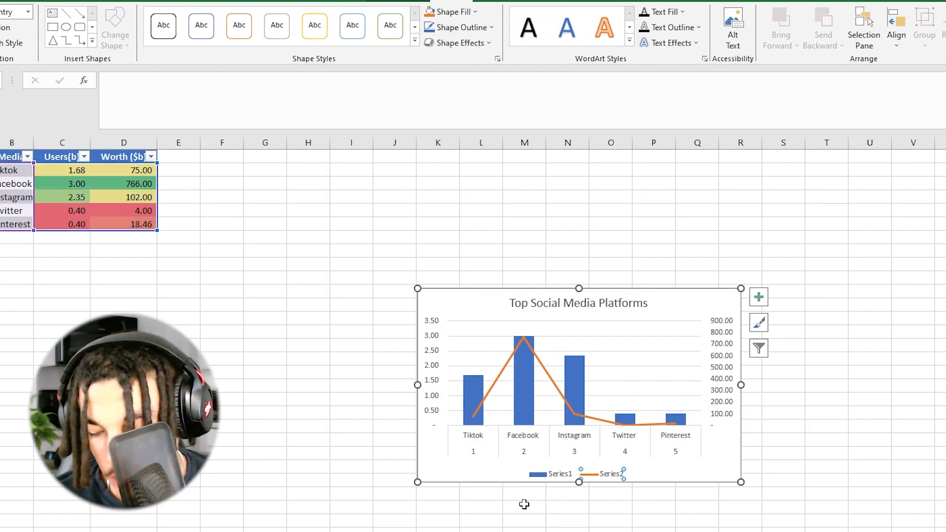
- Open the chart's data source settings and rename the first legend series as Users(b)
click(566, 477)
right_click(565, 477)
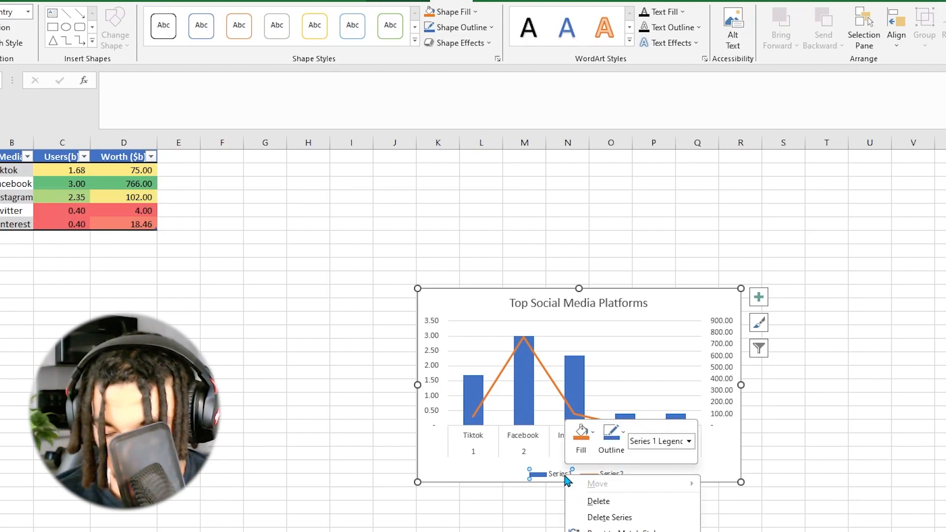
click(682, 351)
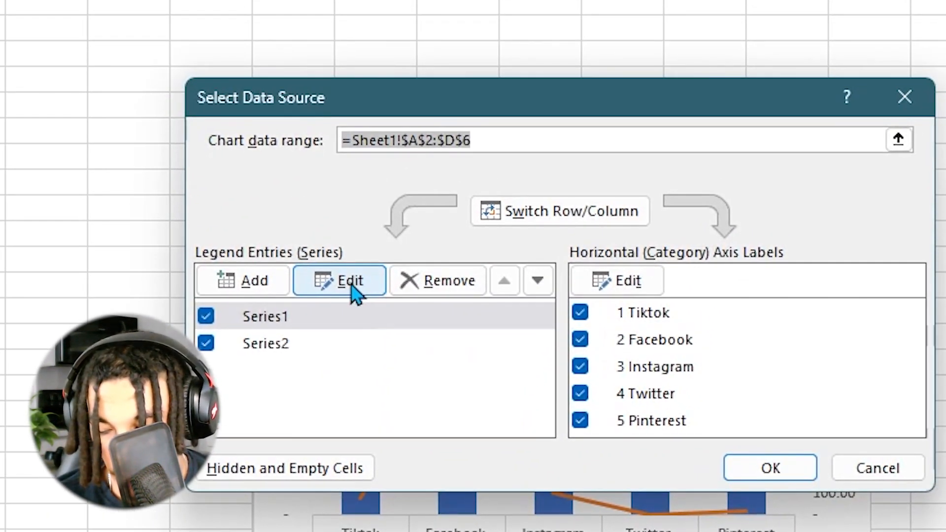
click(372, 288)
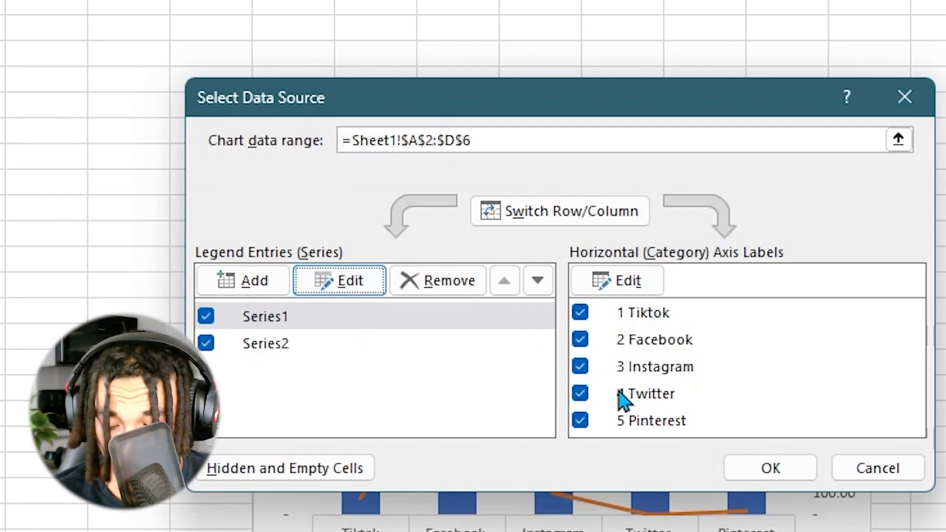
click(581, 365)
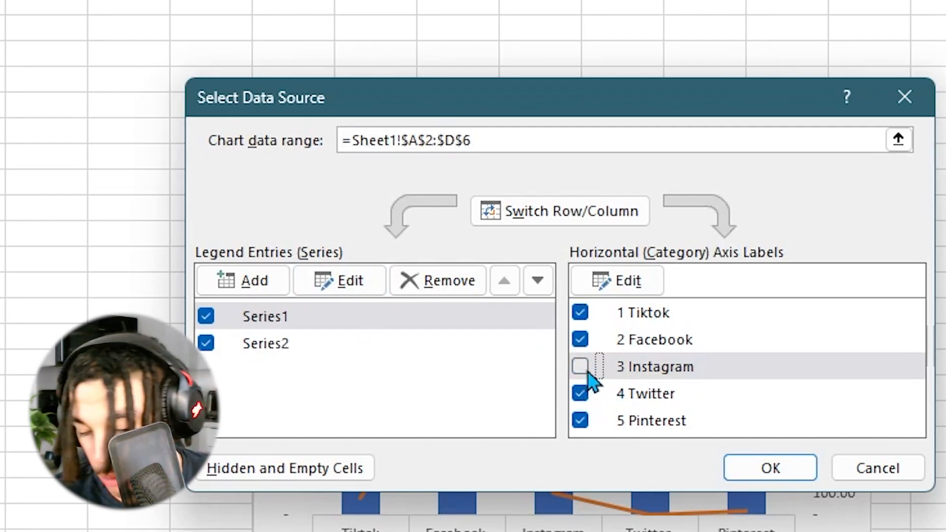
click(581, 369)
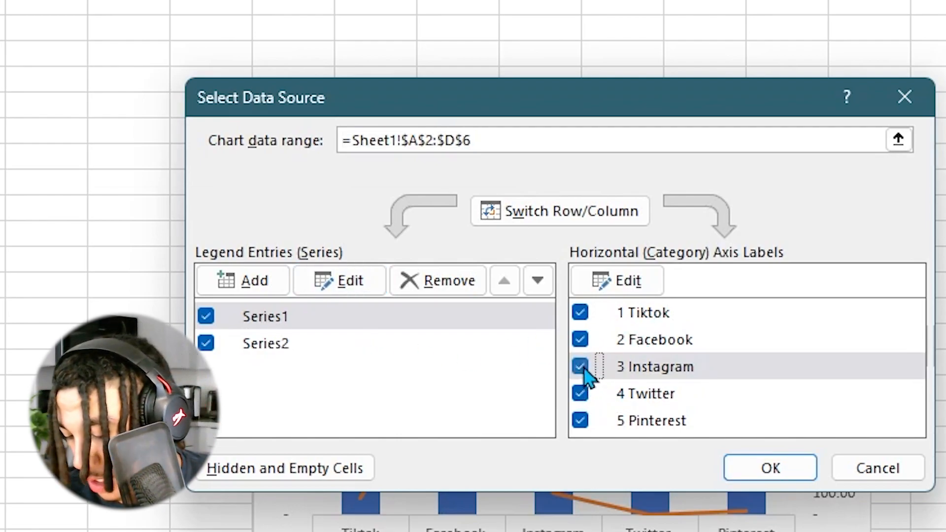
click(350, 283)
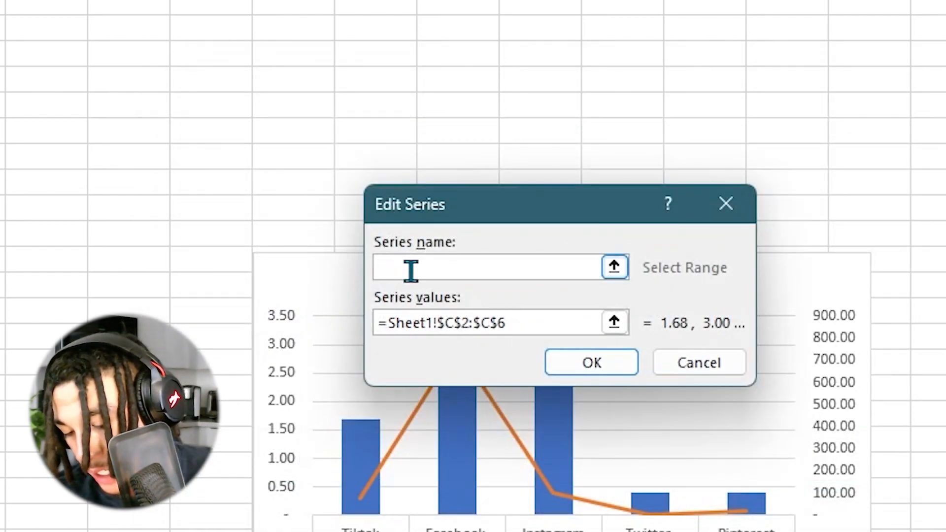
text(Users)
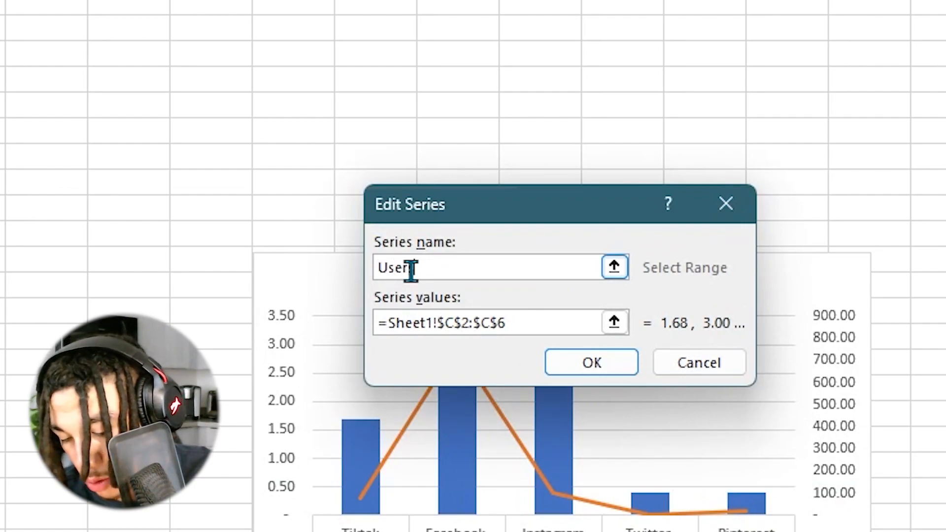
text((b))
key(Return)
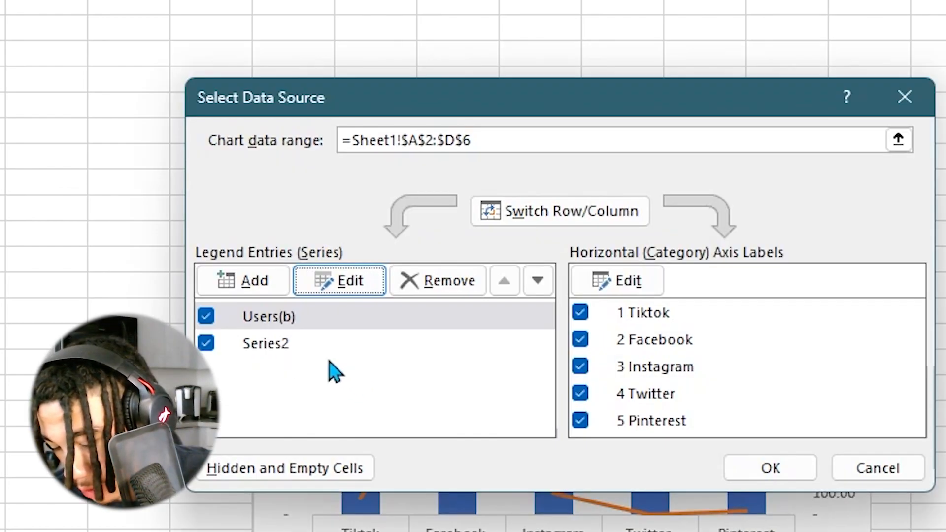
- Rename the chart's second legend series as Worth ($b) and apply the data source changes
click(303, 347)
click(348, 287)
text(W)
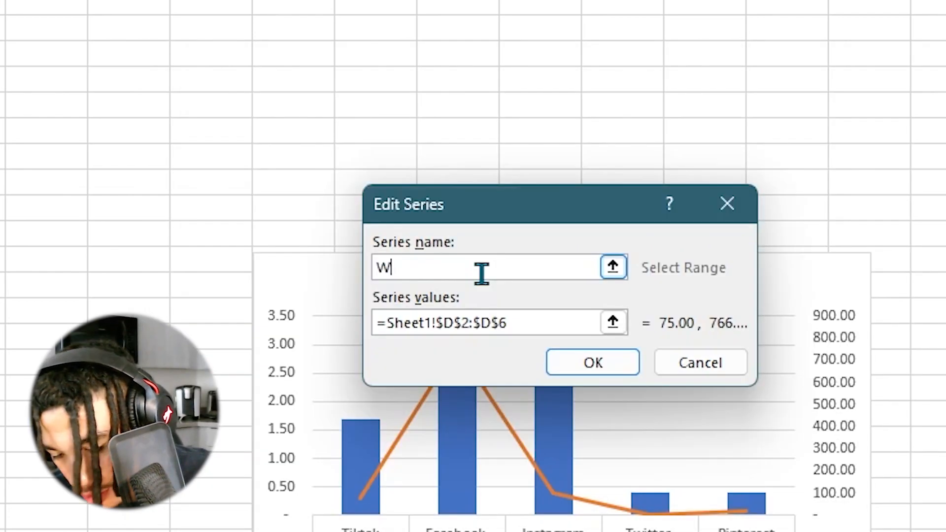
text(orth ($b)
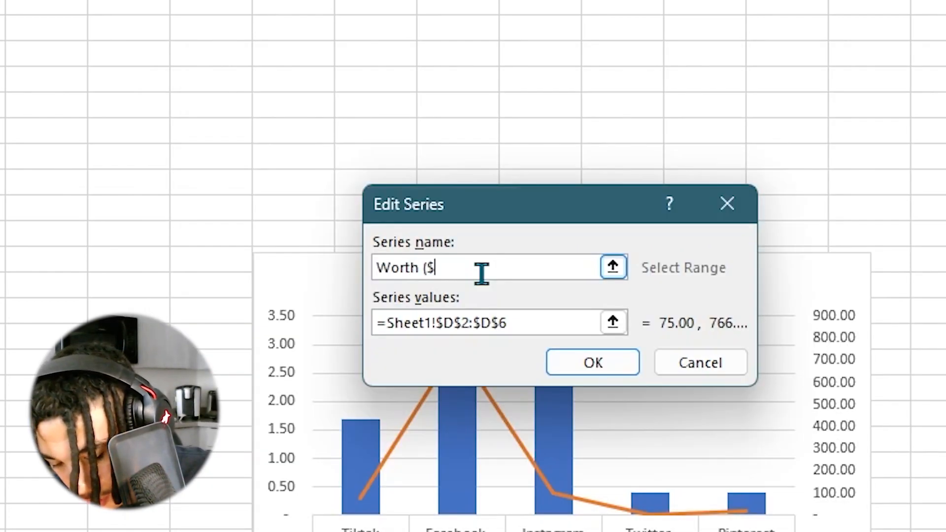
text())
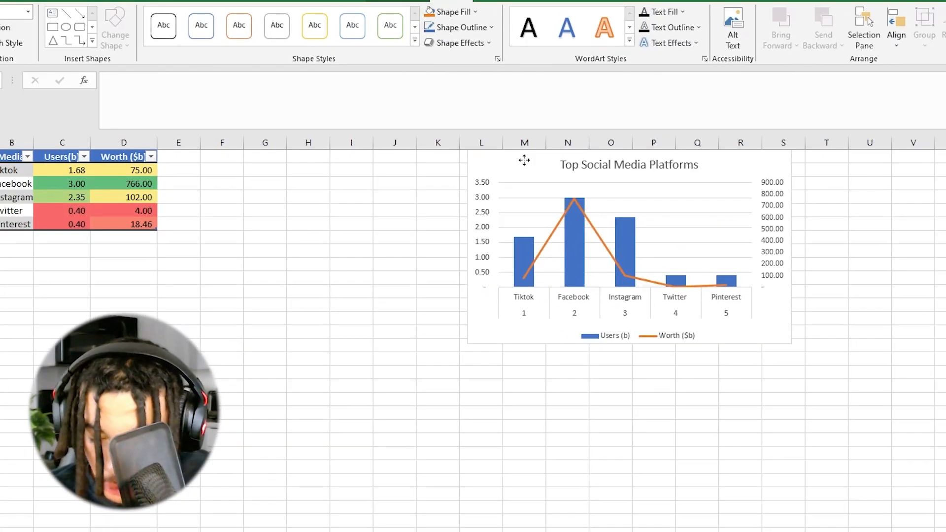
- Move the chart closer to the table and open the file type choices for saving it as a picture
drag(525, 161, 303, 192)
right_click(502, 213)
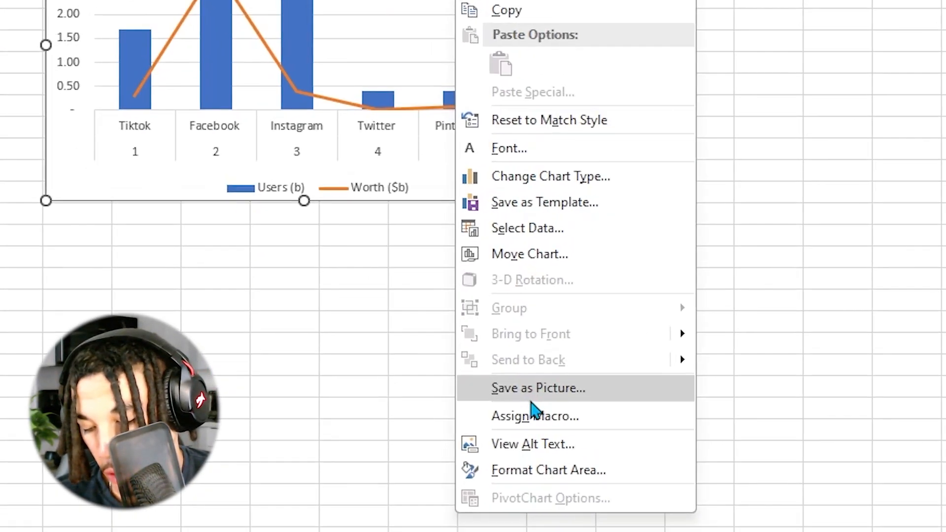
click(532, 403)
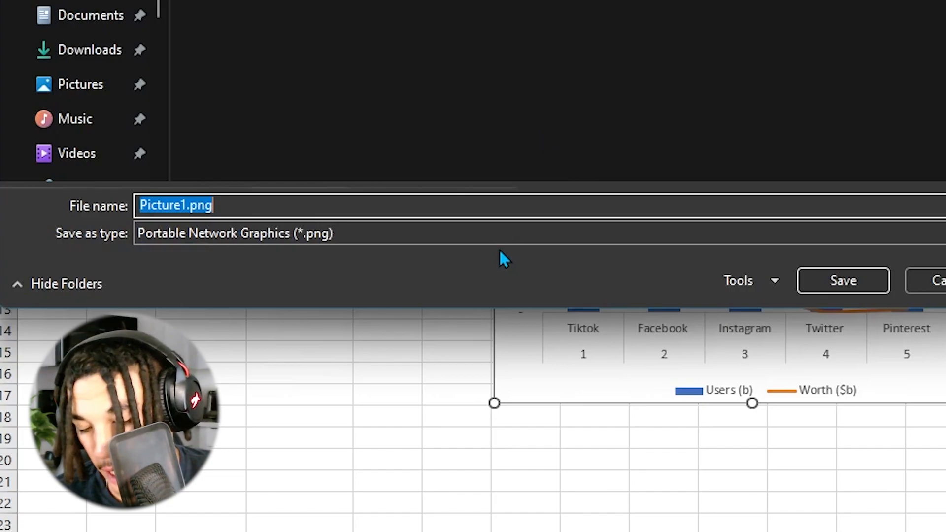
click(498, 228)
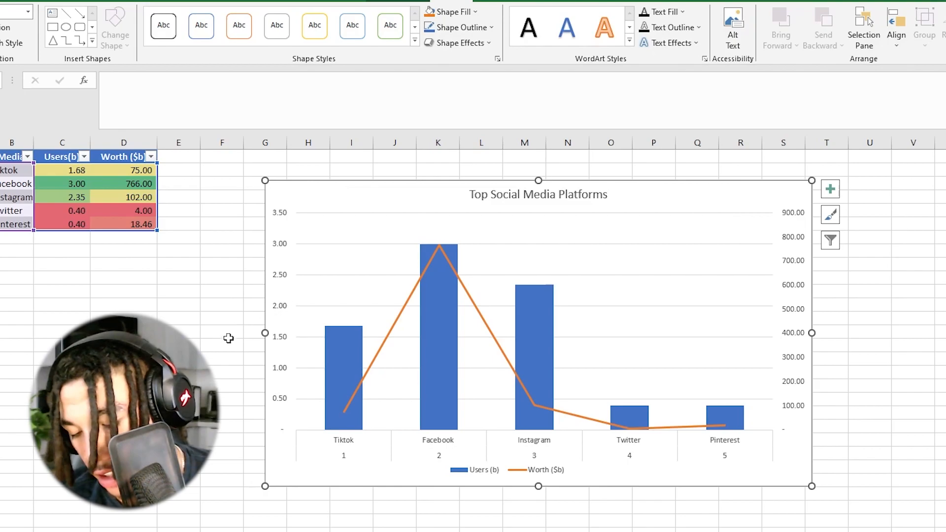
mouse_move(356, 329)
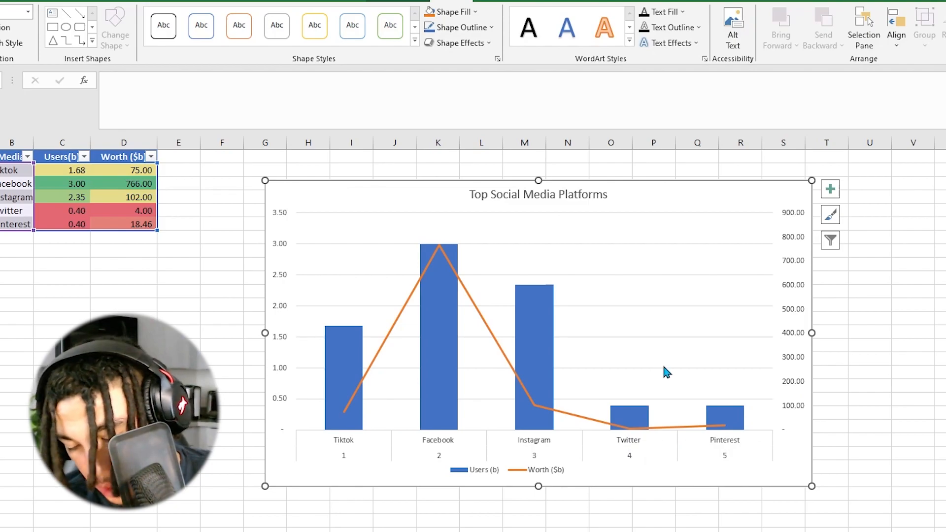
mouse_move(739, 426)
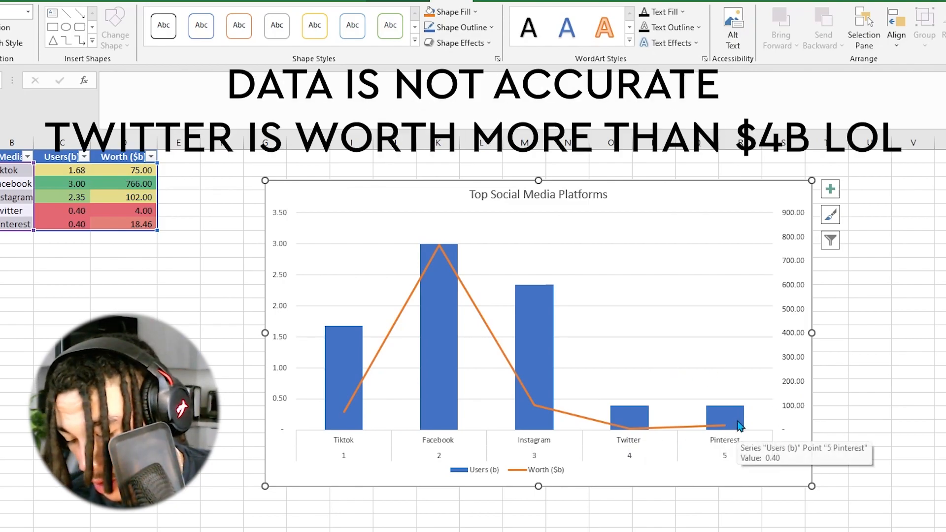
click(731, 366)
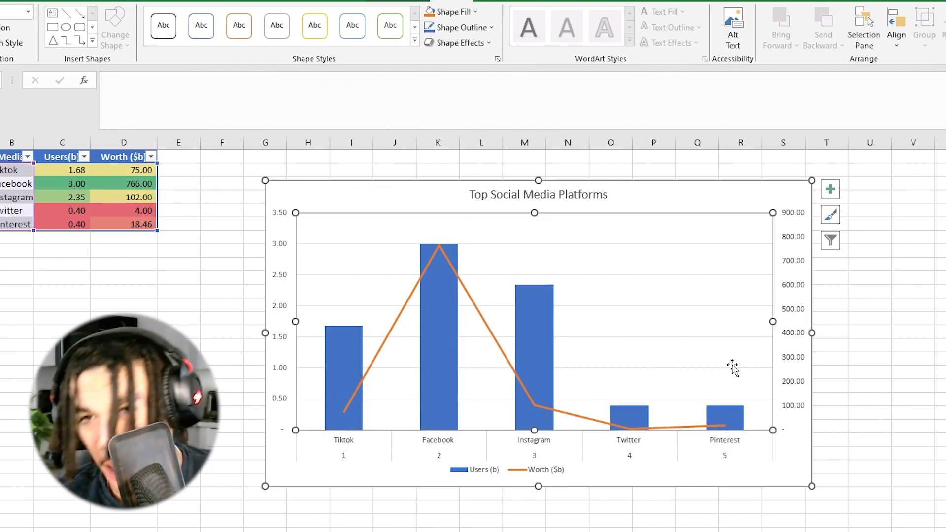